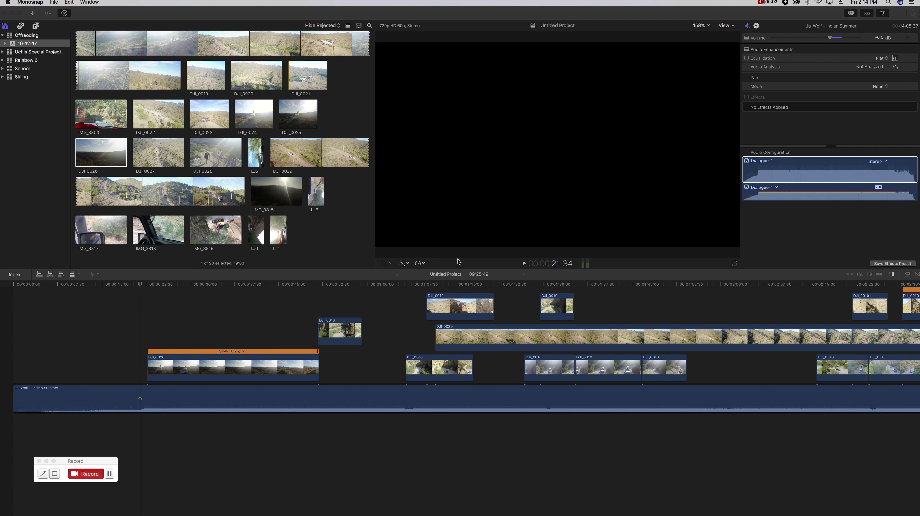
# Step: Show the original 4K 29.97p DJI_0026 source clip from the browser in the viewer
pyautogui.click(79, 153)
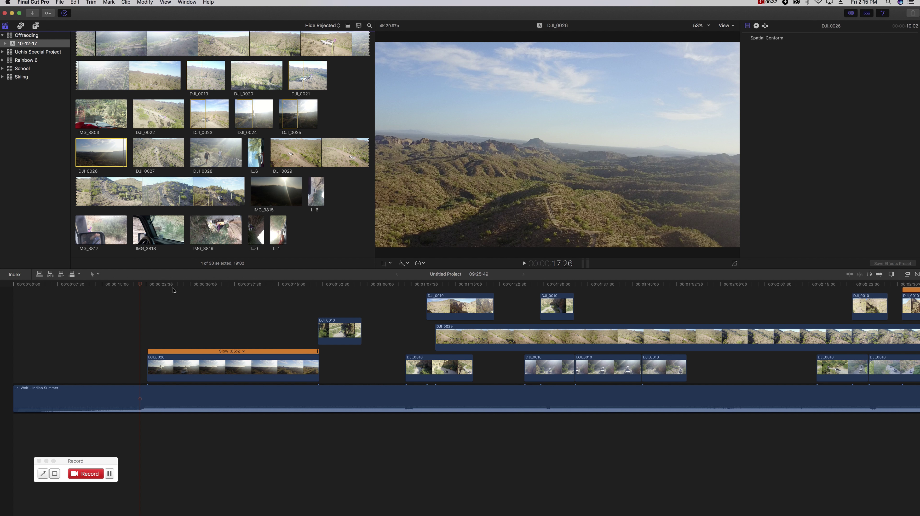
pyautogui.click(141, 285)
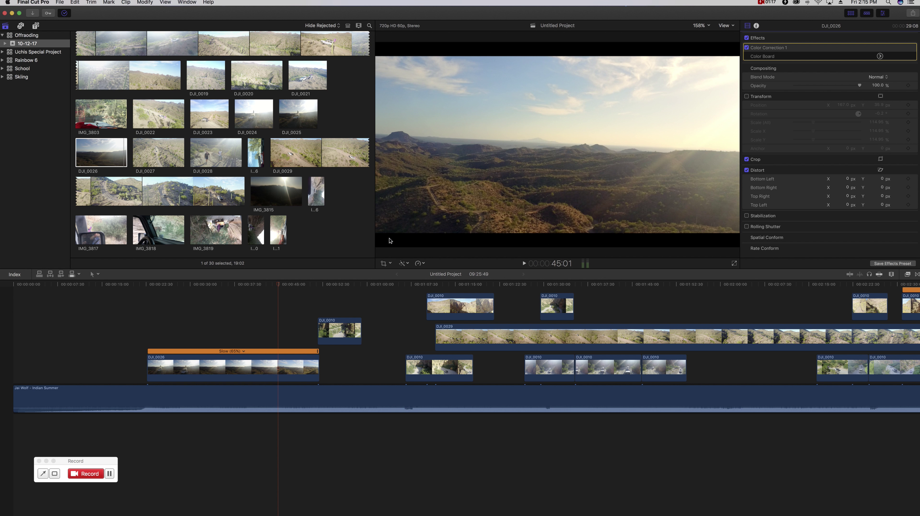
pyautogui.click(88, 151)
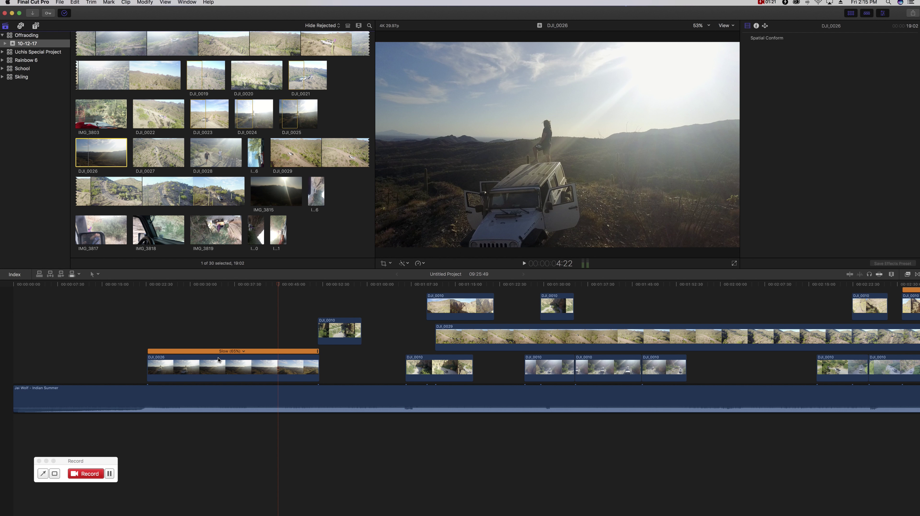
# Step: Lift the slowed DJI_0026 clip to a connected lane and drop a fresh DJI_0026 copy at 00:00:22
pyautogui.moveTo(218, 362); pyautogui.dragTo(716, 305)
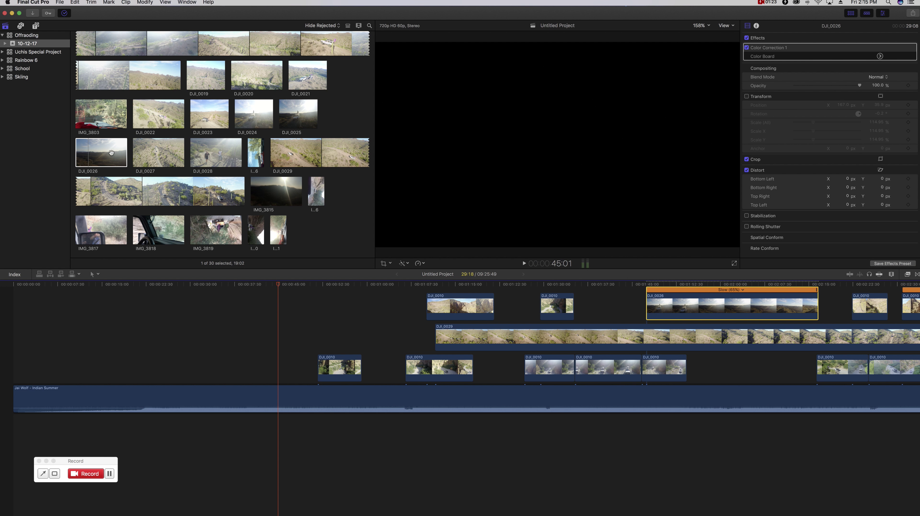
pyautogui.moveTo(111, 153); pyautogui.dragTo(151, 336)
pyautogui.click(150, 335)
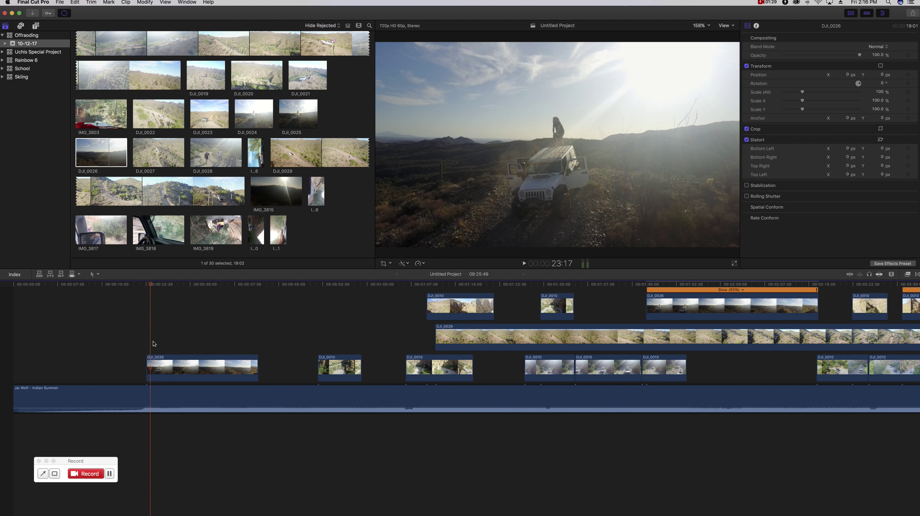
pyautogui.click(110, 463)
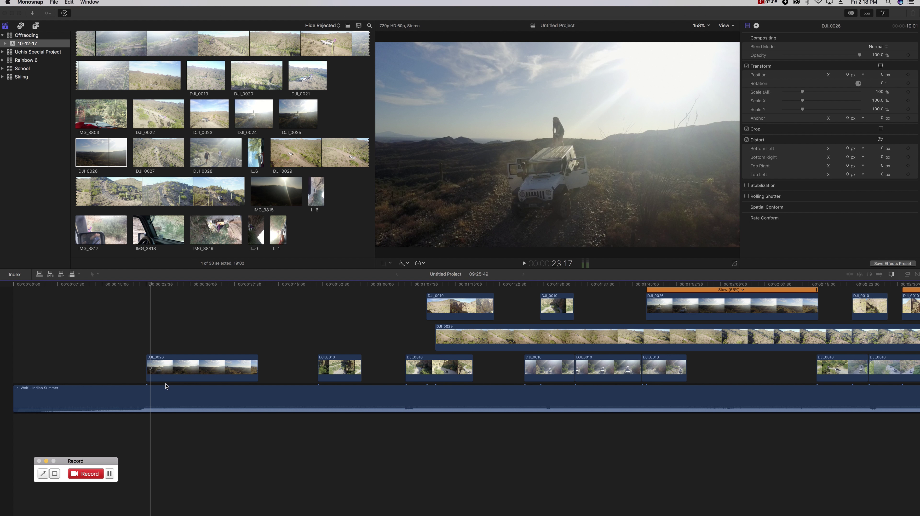
# Step: Slide the DJI_0026 clip earlier, then slightly later, and play back to check timing
pyautogui.click(162, 361)
pyautogui.moveTo(162, 361)
pyautogui.mouseDown()
pyautogui.moveTo(170, 361)
pyautogui.moveTo(156, 360)
pyautogui.mouseUp()
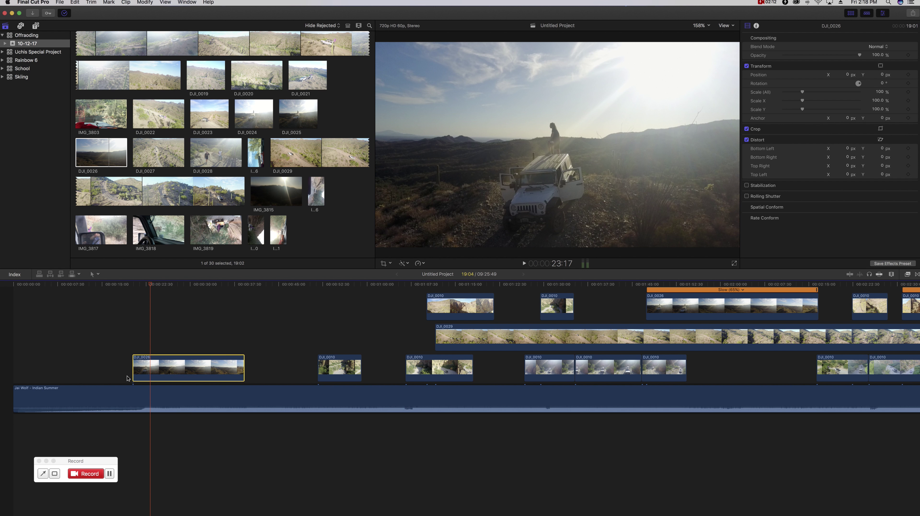
pyautogui.click(130, 349)
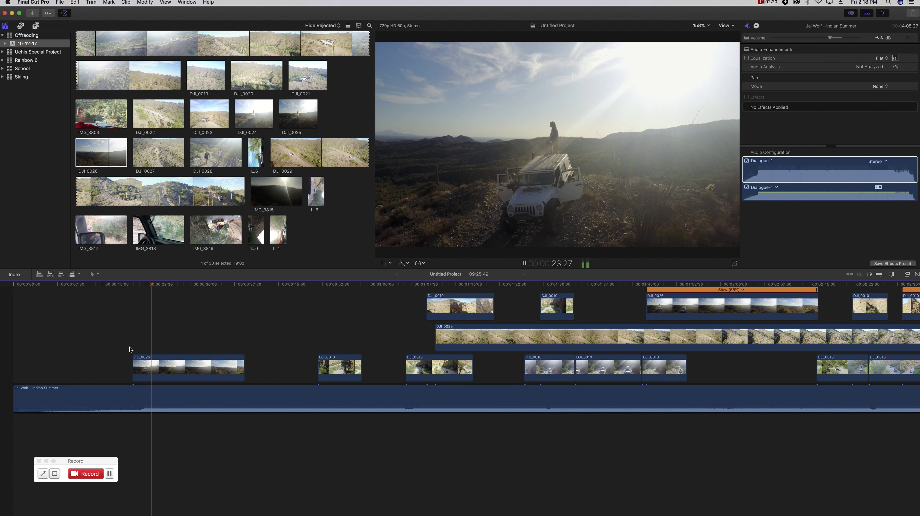
pyautogui.moveTo(165, 358); pyautogui.dragTo(178, 357)
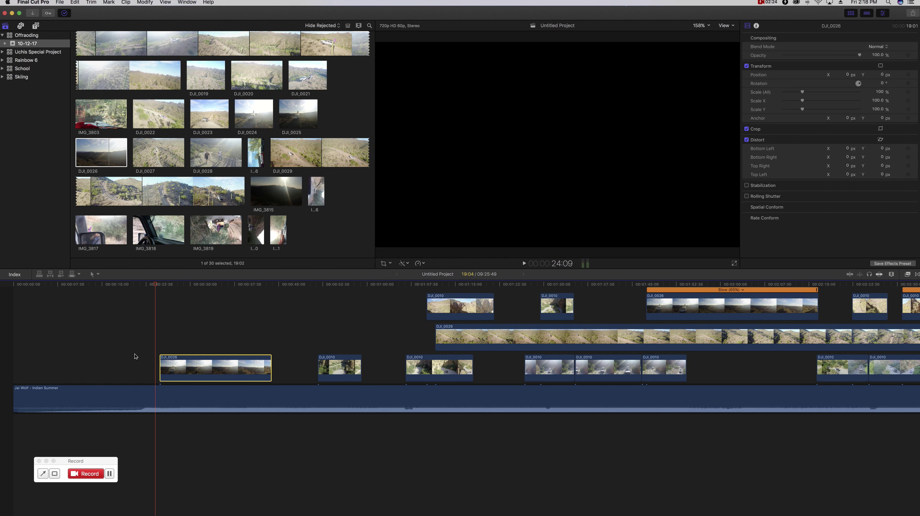
pyautogui.click(135, 357)
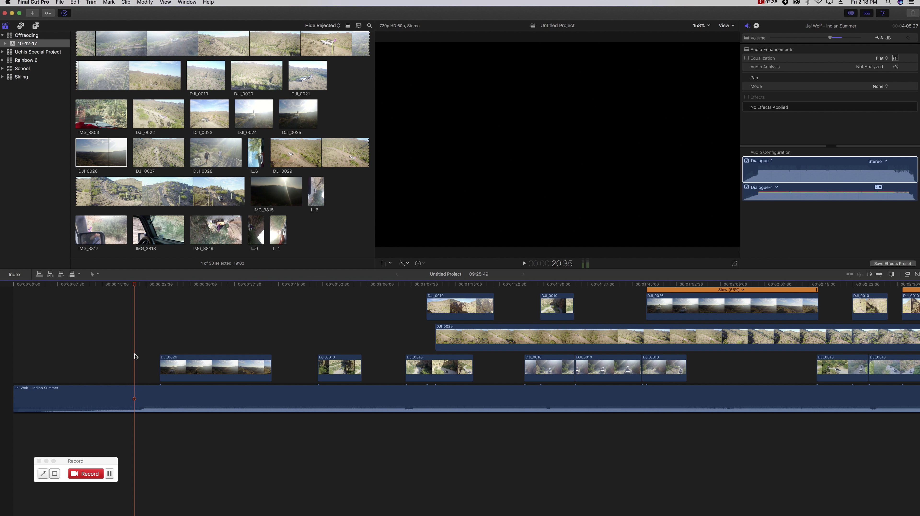
pyautogui.press('space')
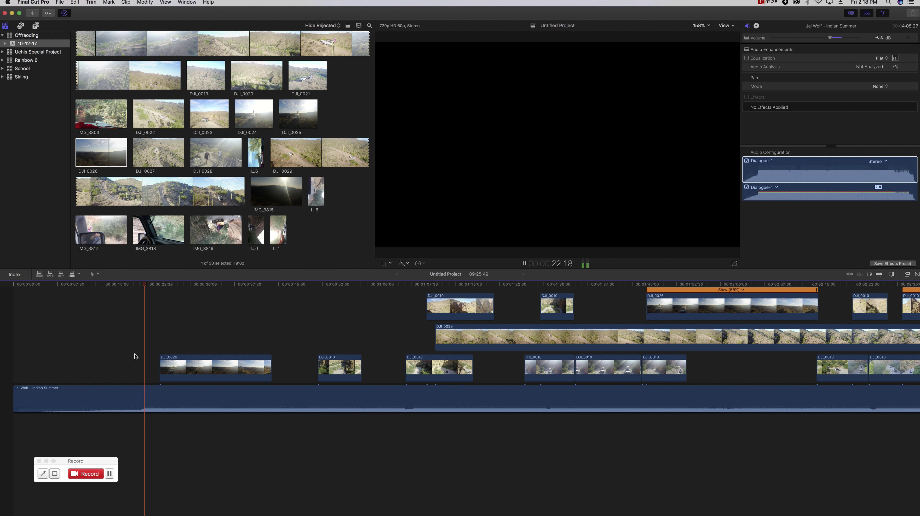
pyautogui.press('space')
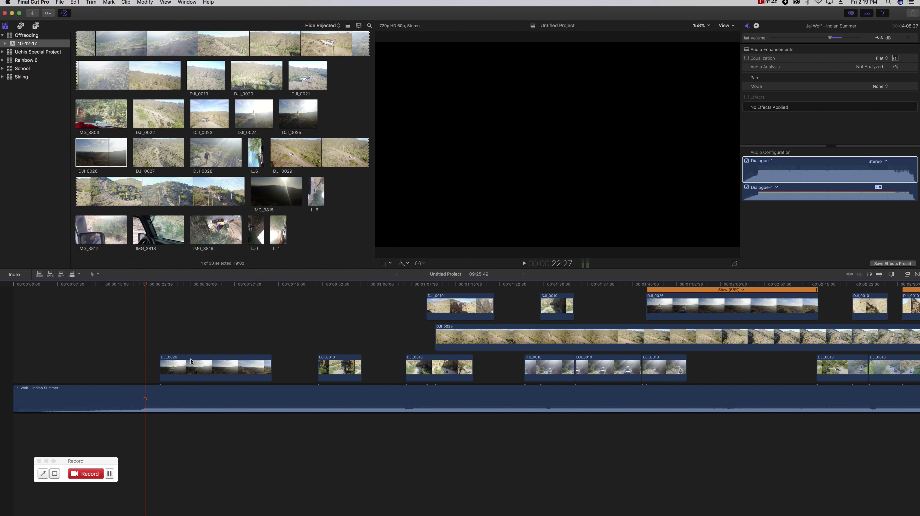
# Step: Shift DJI_0026 earlier to meet the playhead near 00:00:20 and replay it against the music
pyautogui.moveTo(191, 361); pyautogui.dragTo(178, 362)
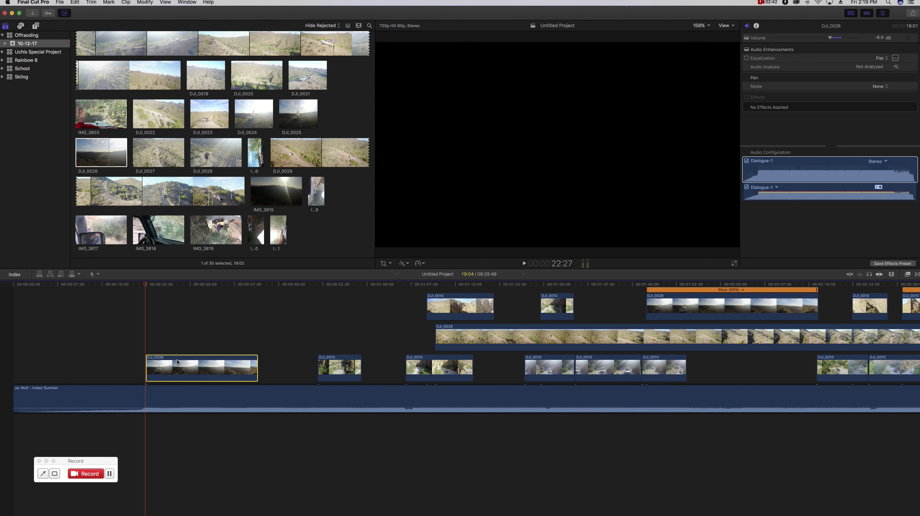
pyautogui.click(132, 352)
pyautogui.press('space')
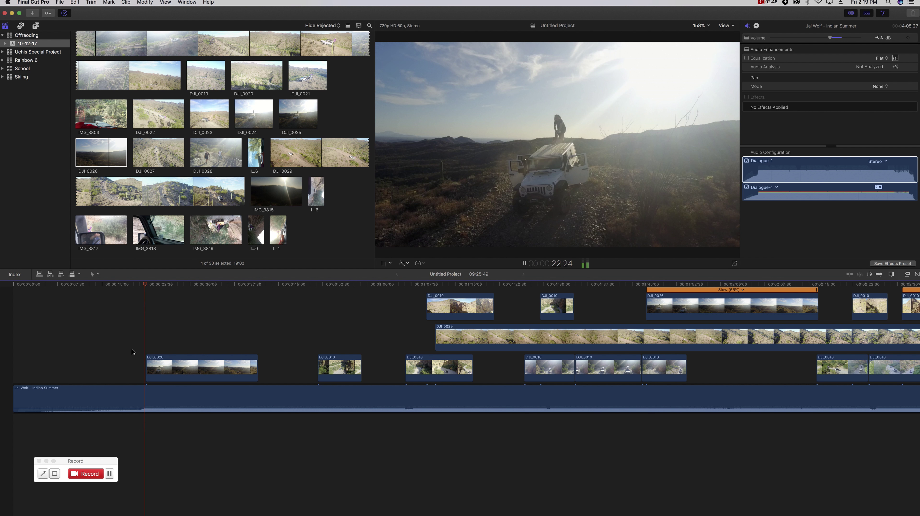
pyautogui.press('space')
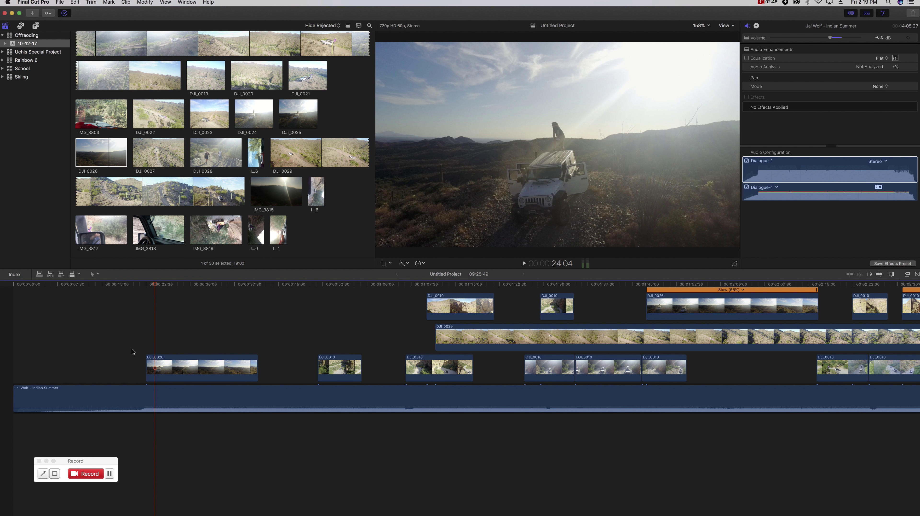
# Step: Zoom the timeline in and back out, then replay the clip's start to confirm it lands on the beat
pyautogui.press('super+equal')
pyautogui.press('super+equal')
pyautogui.press('super+equal')
pyautogui.press('super+equal')
pyautogui.press('super+equal')
pyautogui.press('super+equal')
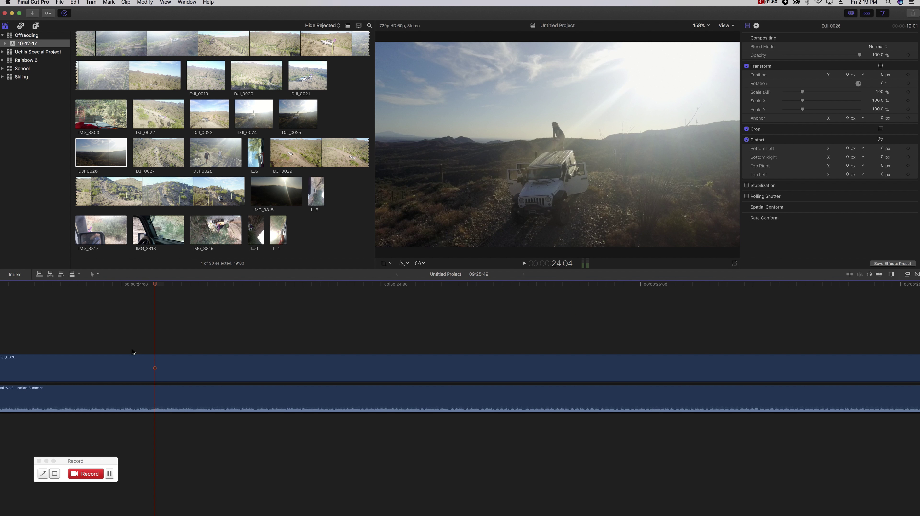
pyautogui.hscroll(-10, 133, 352)
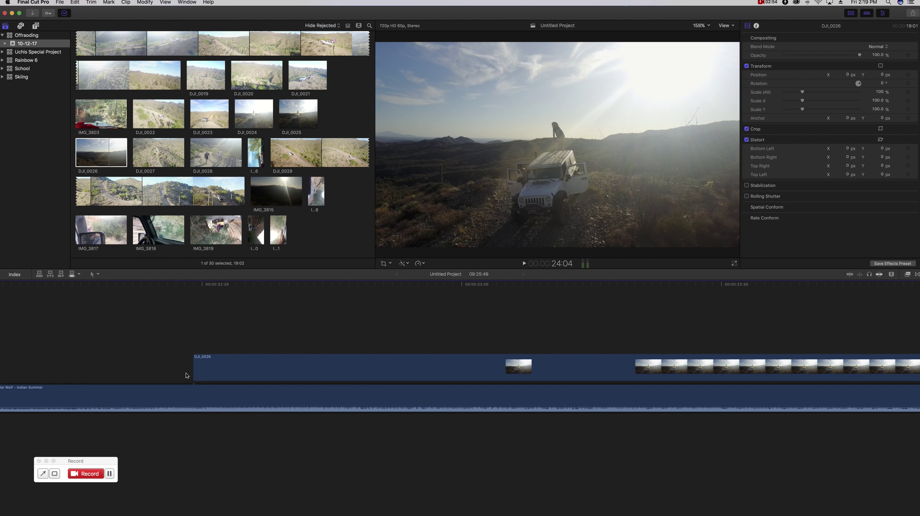
pyautogui.press('super+minus')
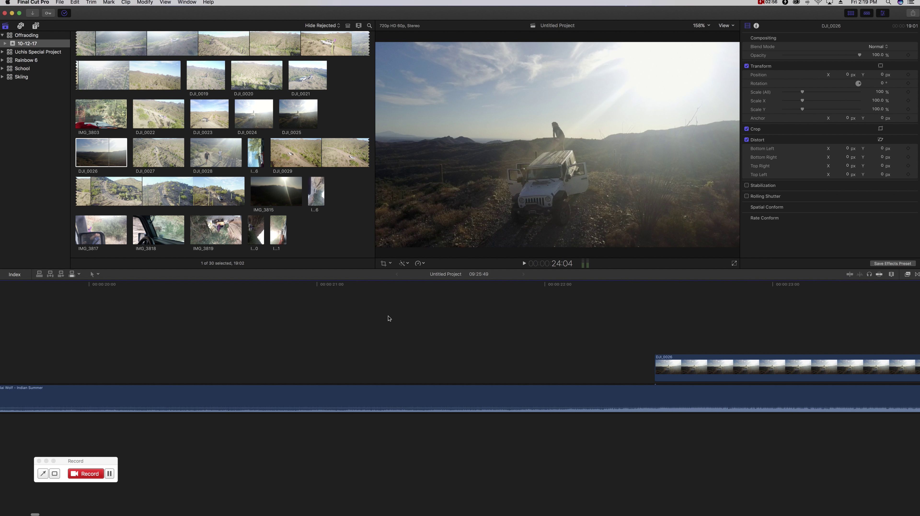
pyautogui.press('super+minus')
pyautogui.press('super+minus')
pyautogui.press('super+minus')
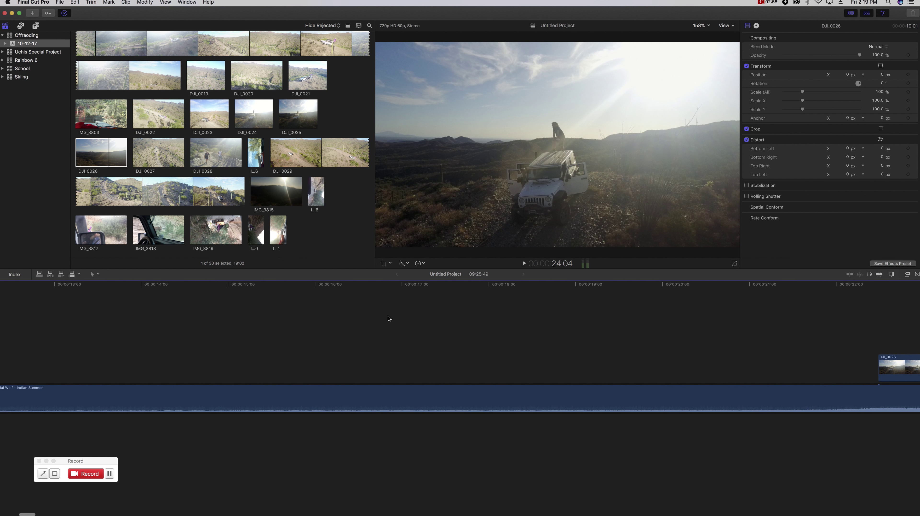
pyautogui.press('super+minus')
pyautogui.press('super+minus')
pyautogui.press('super+minus')
pyautogui.press('super+minus')
pyautogui.press('super+minus')
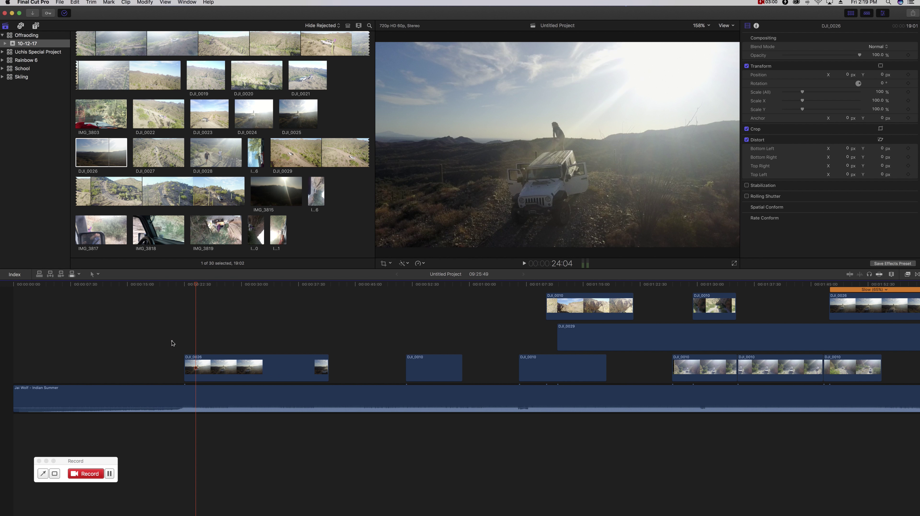
pyautogui.click(172, 342)
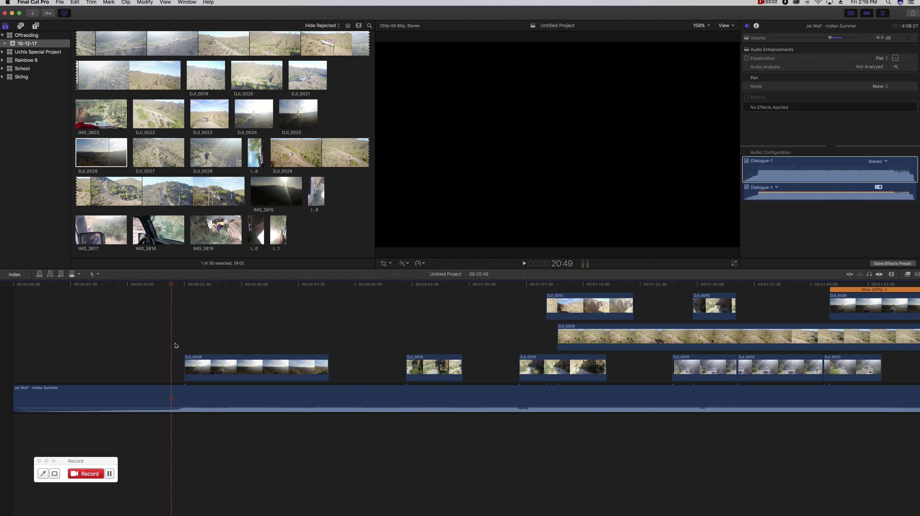
pyautogui.press('space')
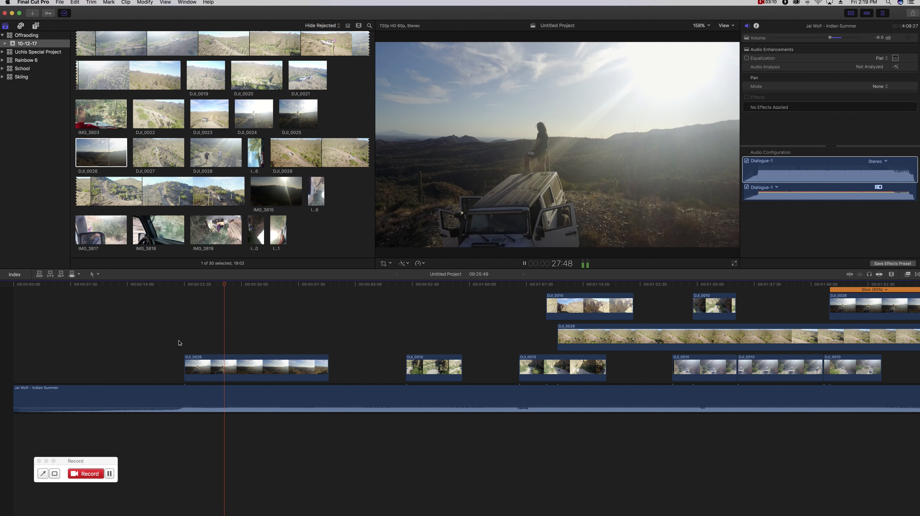
pyautogui.click(233, 367)
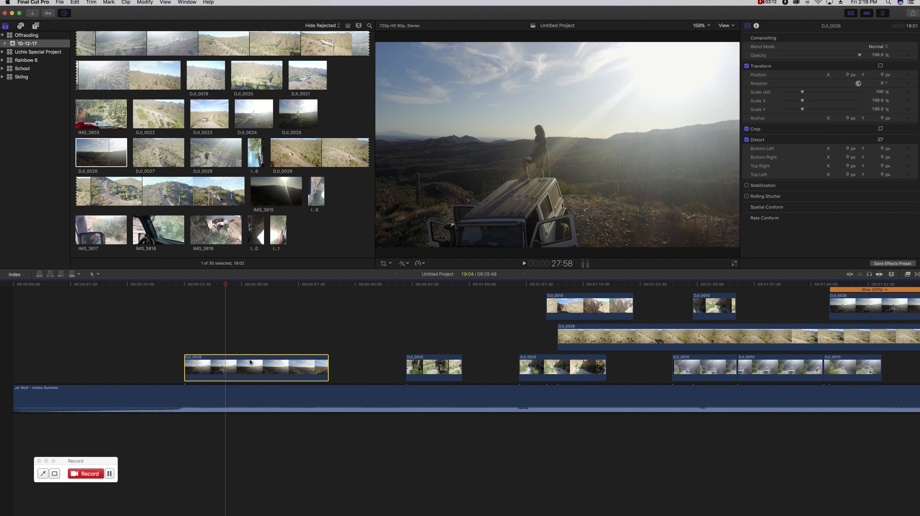
# Step: Retime DJI_0026 to Slow 50%, then change it to a custom 65% speed
pyautogui.click(419, 263)
pyautogui.moveTo(427, 270)
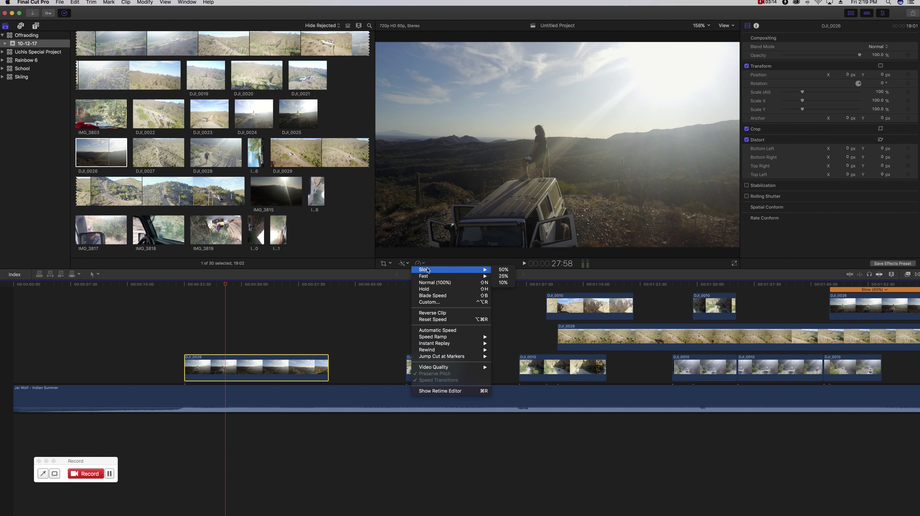
pyautogui.click(504, 269)
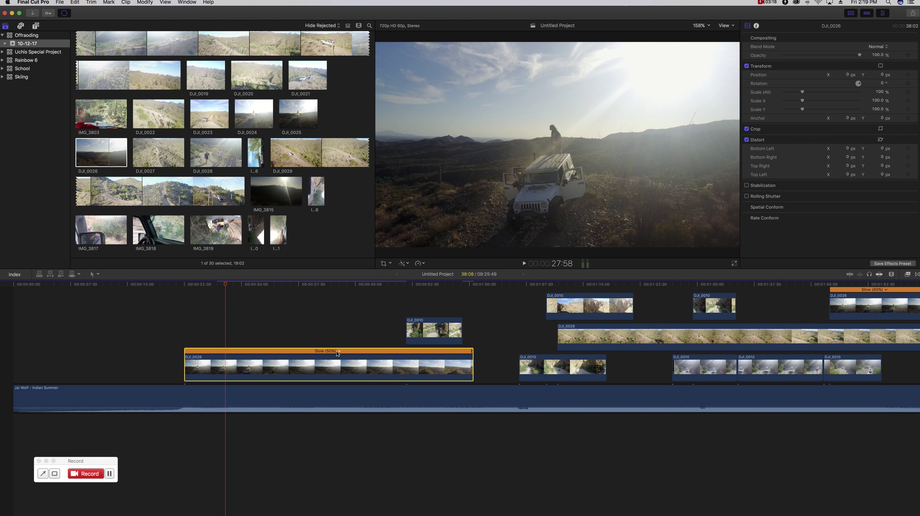
pyautogui.click(339, 351)
pyautogui.click(362, 377)
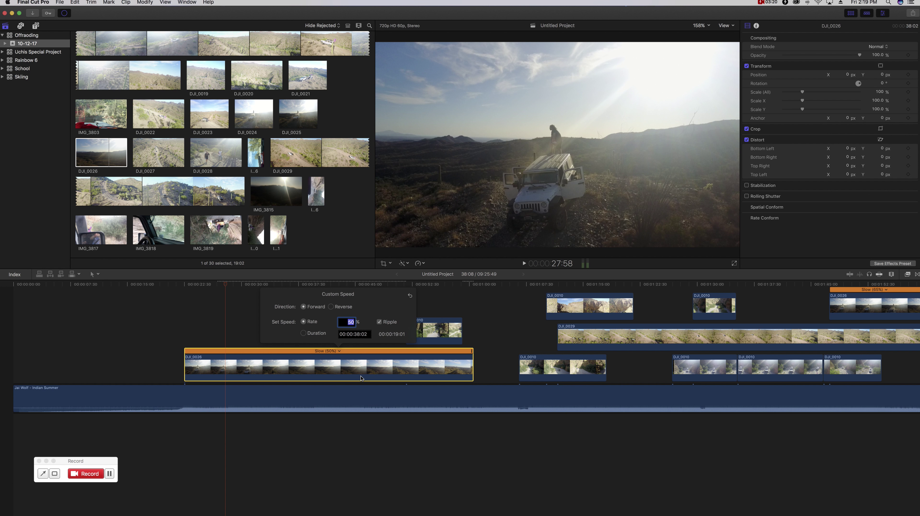
pyautogui.write('65')
pyautogui.press('Return')
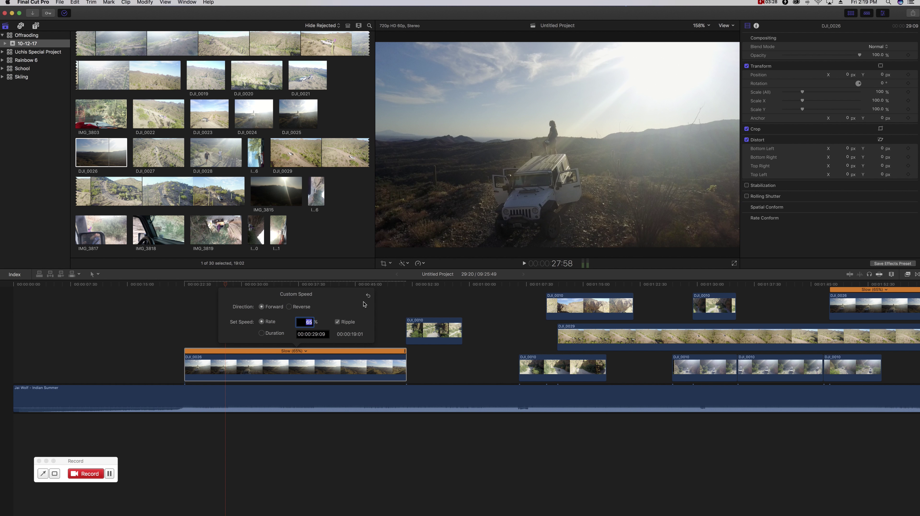
pyautogui.click(380, 346)
pyautogui.click(247, 289)
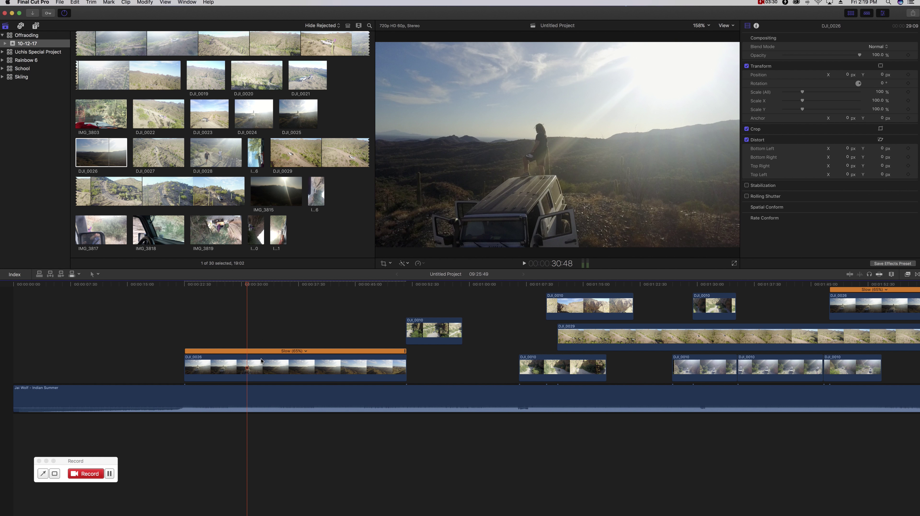
pyautogui.click(261, 361)
# Step: Set the clip's retime video quality to Optical Flow
pyautogui.click(423, 263)
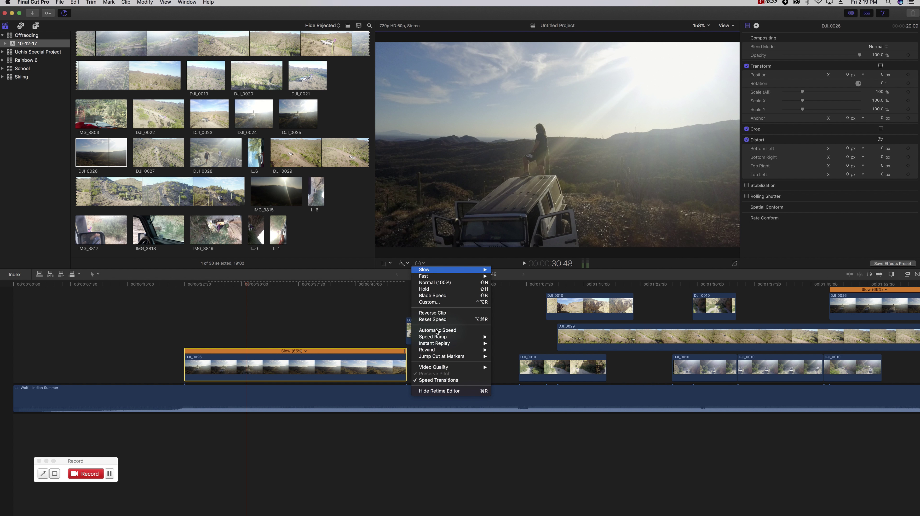
pyautogui.moveTo(443, 369)
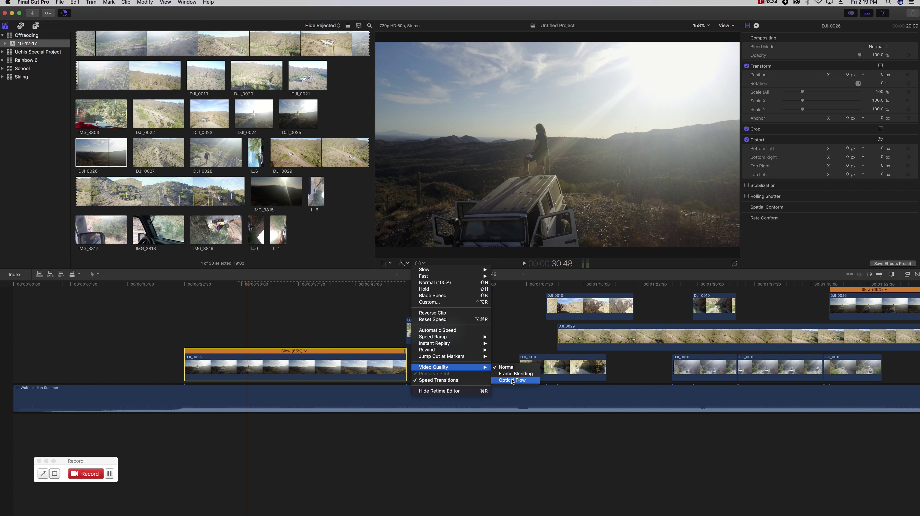
pyautogui.click(512, 379)
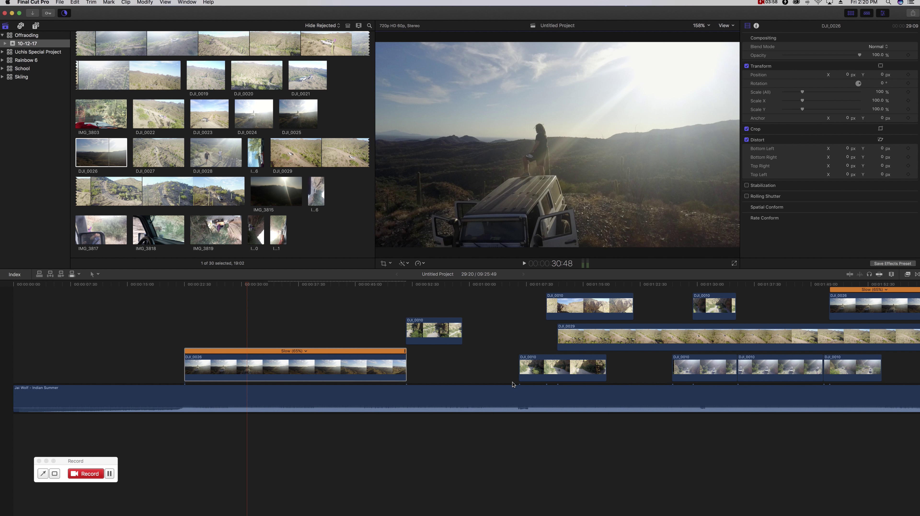
pyautogui.click(178, 333)
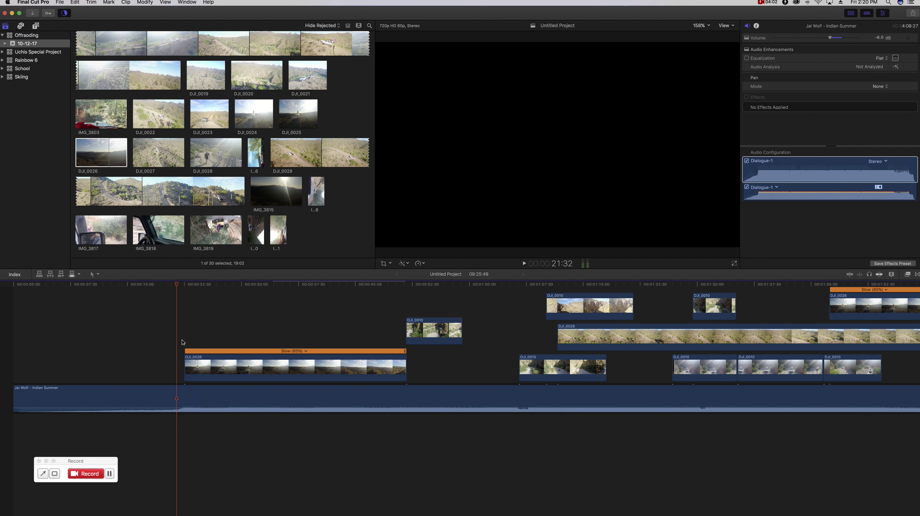
# Step: Play the edit full screen, then replay the 65% slow-motion shot to locate the Jeep cut point
pyautogui.click(110, 475)
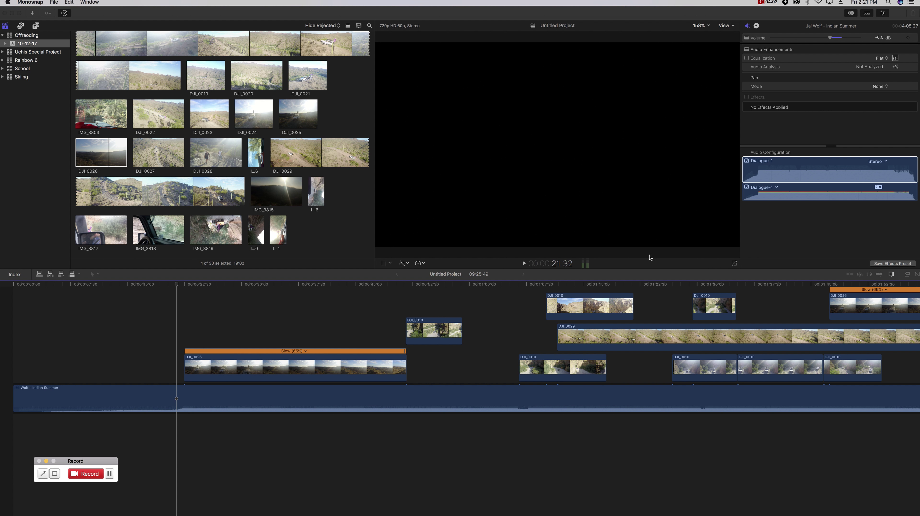
pyautogui.click(735, 264)
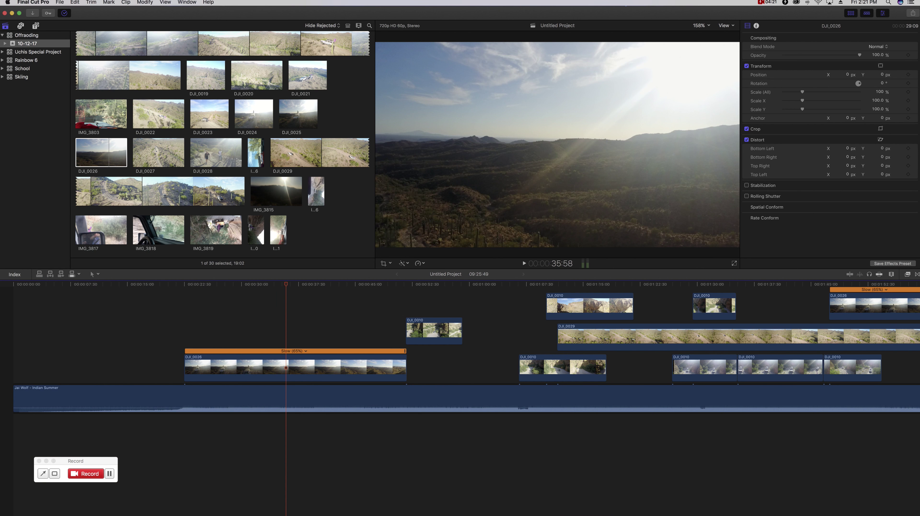
pyautogui.click(189, 329)
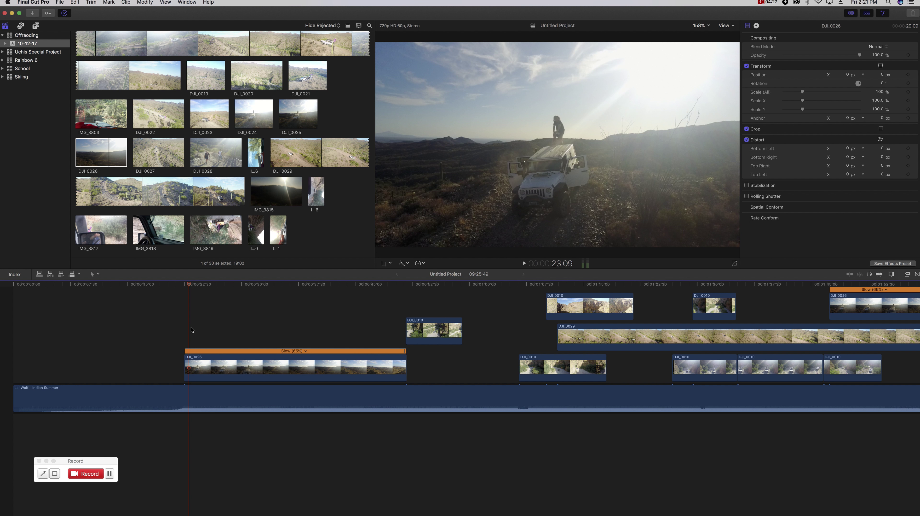
pyautogui.press('space')
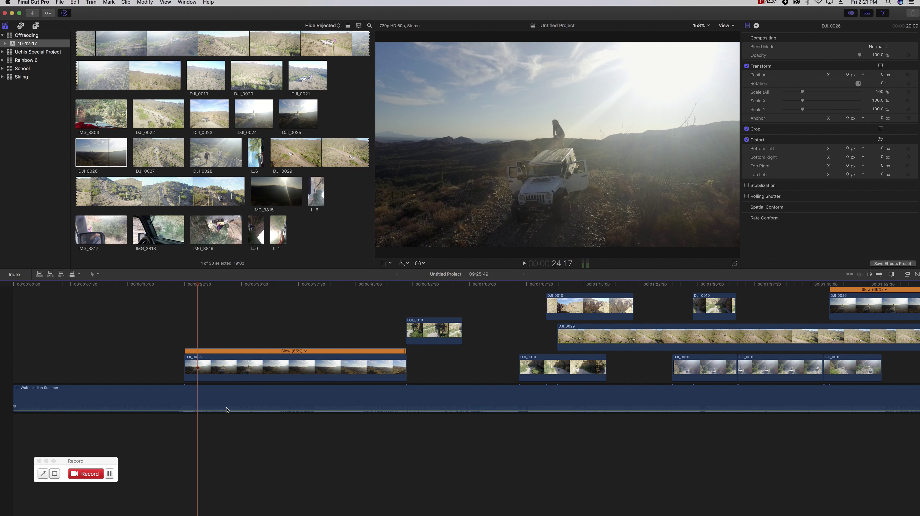
pyautogui.click(193, 341)
pyautogui.click(190, 339)
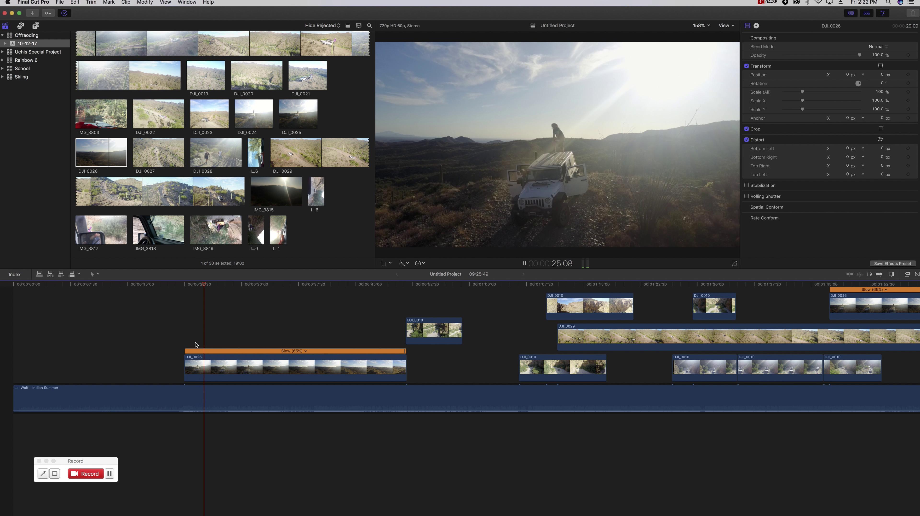
pyautogui.press('space')
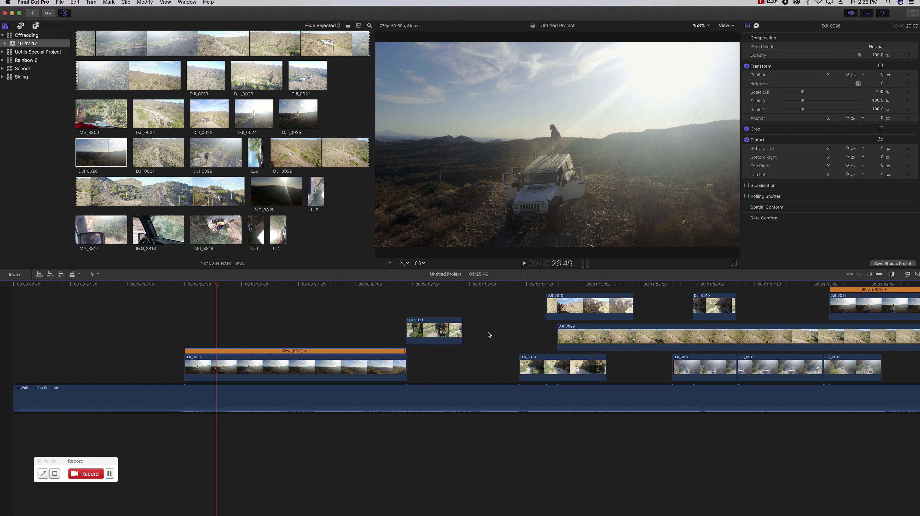
# Step: Blade DJI_0026 at the playhead, delete the opening piece, and close the gap so it starts on the Jeep
pyautogui.click(219, 364)
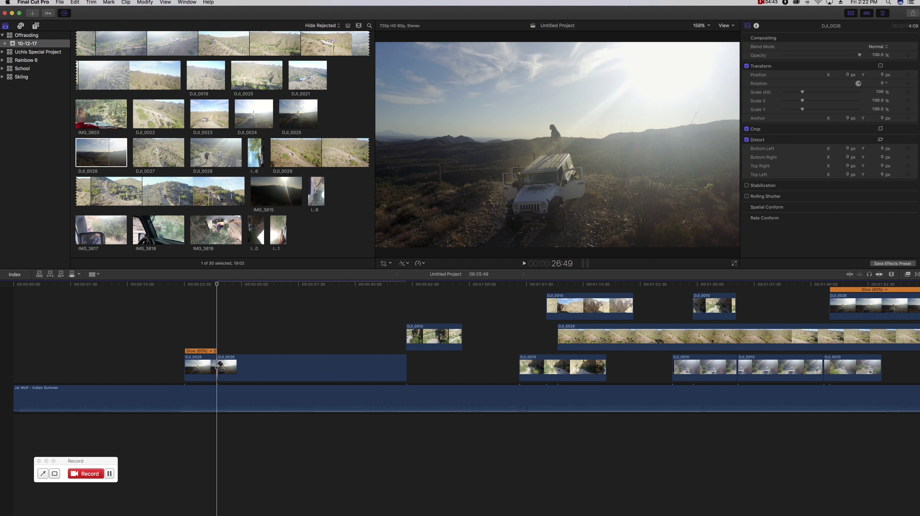
pyautogui.press('a')
pyautogui.click(210, 365)
pyautogui.press('Delete')
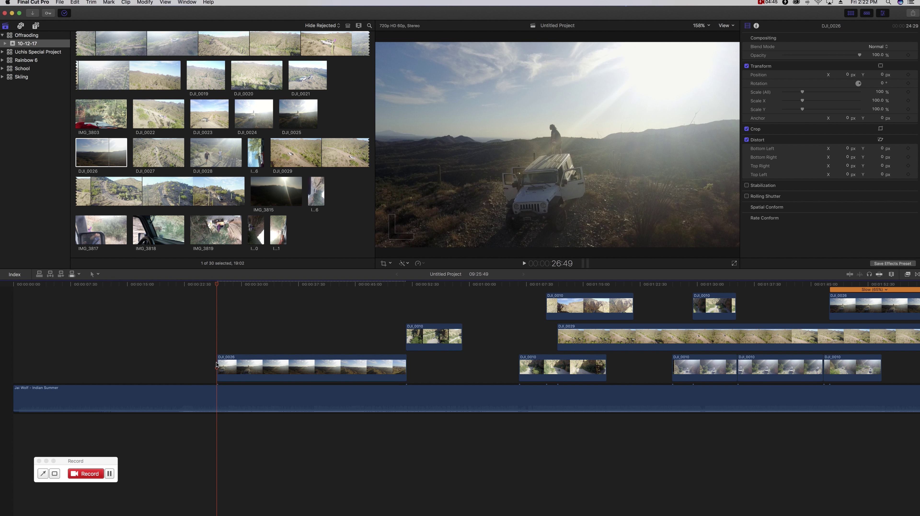
pyautogui.click(235, 365)
pyautogui.moveTo(243, 362); pyautogui.dragTo(209, 361)
pyautogui.click(182, 347)
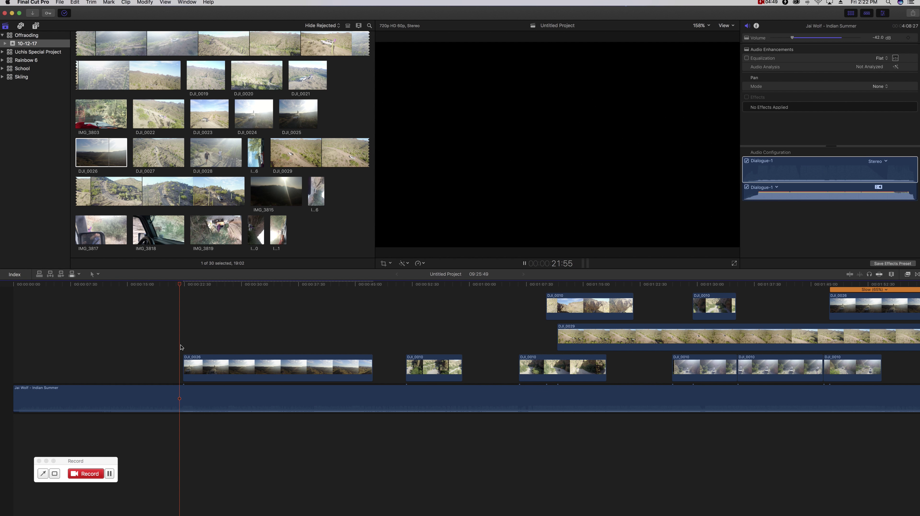
pyautogui.press('space')
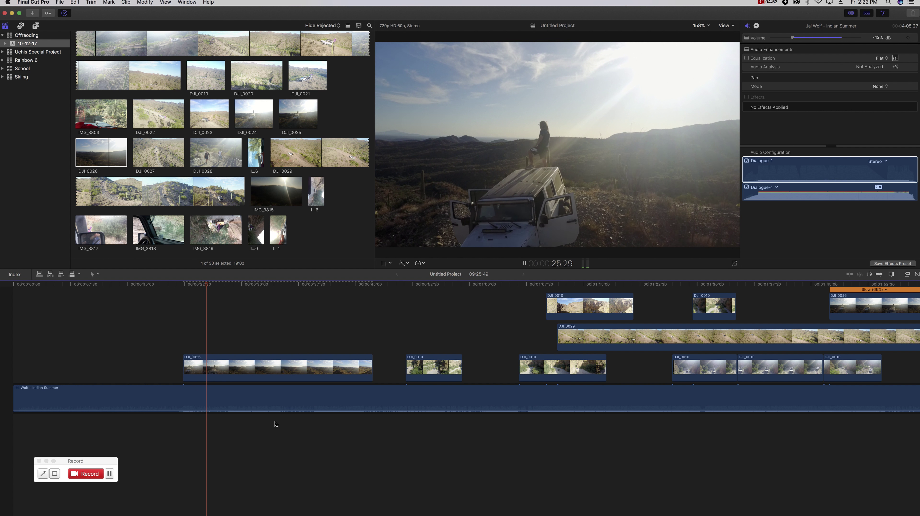
pyautogui.press('space')
pyautogui.moveTo(202, 361); pyautogui.dragTo(205, 361)
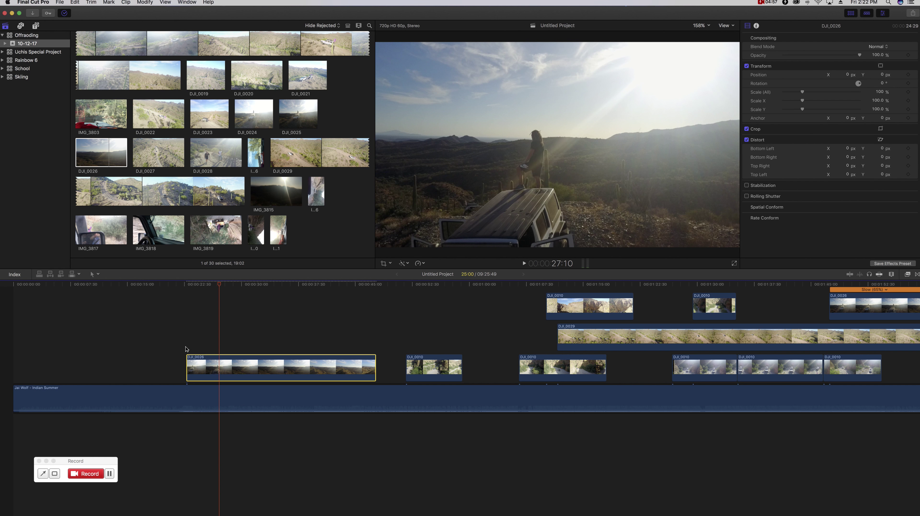
# Step: Adjust the Indian Summer music volume line toward -3 dB, checking it against the Jeep shot
pyautogui.moveTo(203, 410); pyautogui.dragTo(204, 408)
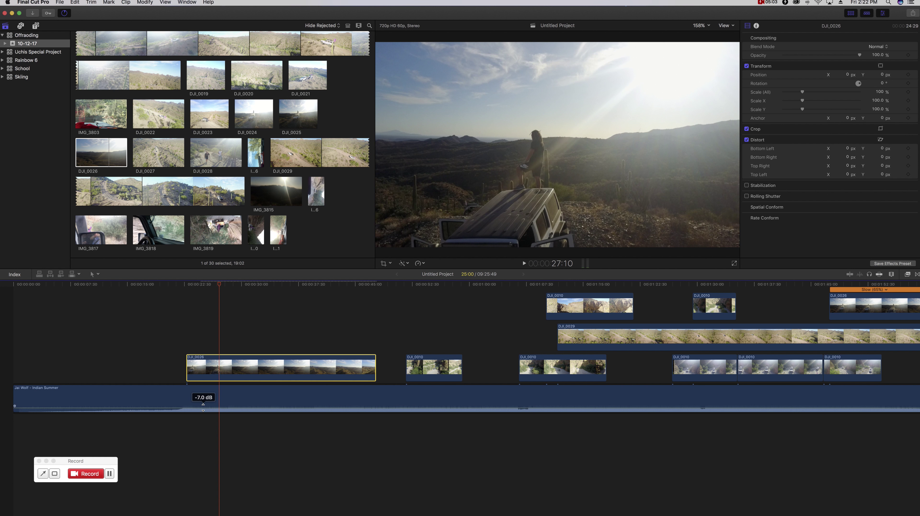
pyautogui.moveTo(203, 408); pyautogui.dragTo(203, 407)
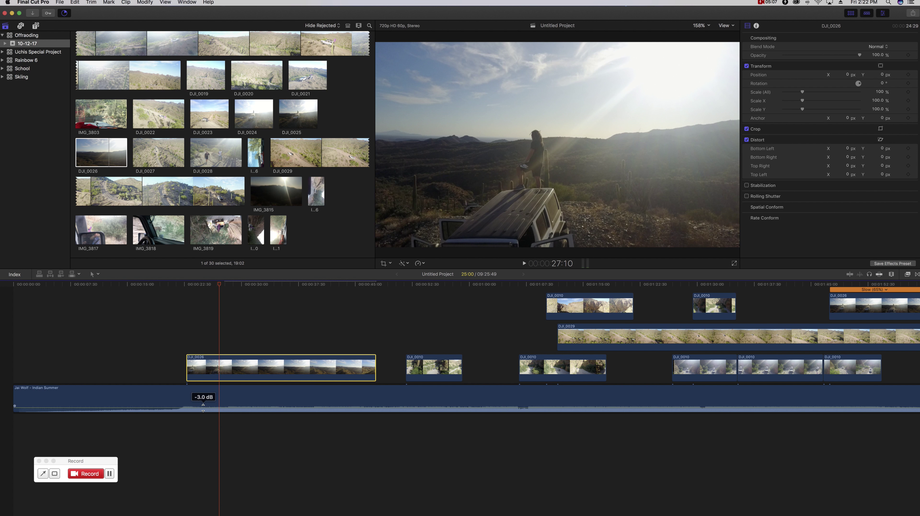
pyautogui.click(181, 349)
pyautogui.press('space')
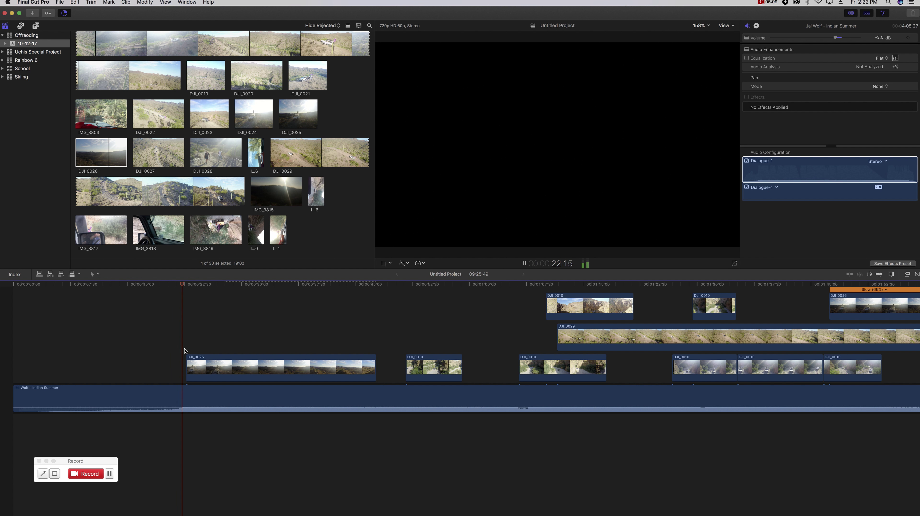
pyautogui.press('space')
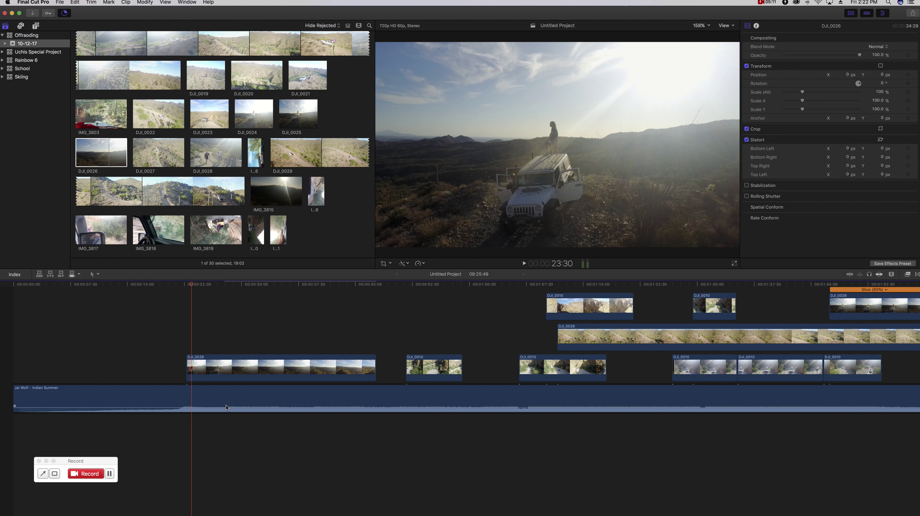
pyautogui.moveTo(226, 407); pyautogui.dragTo(226, 408)
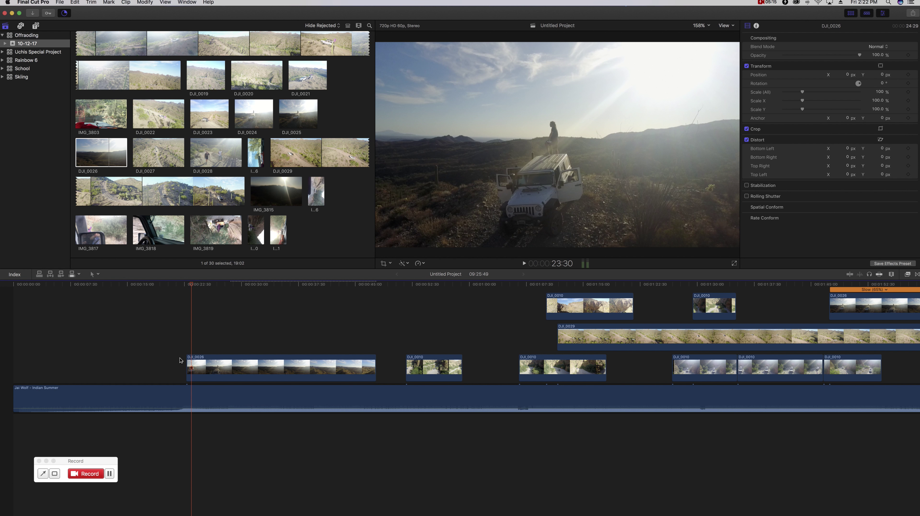
pyautogui.moveTo(225, 408); pyautogui.dragTo(225, 409)
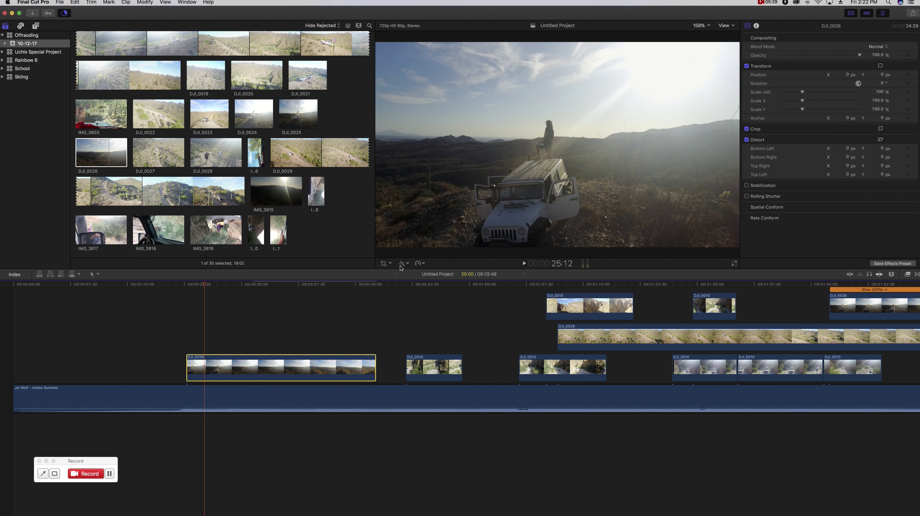
# Step: In the Color Board, tint highlights orange (39°, 18%) and shadows blue (209°, 7%)
pyautogui.click(405, 265)
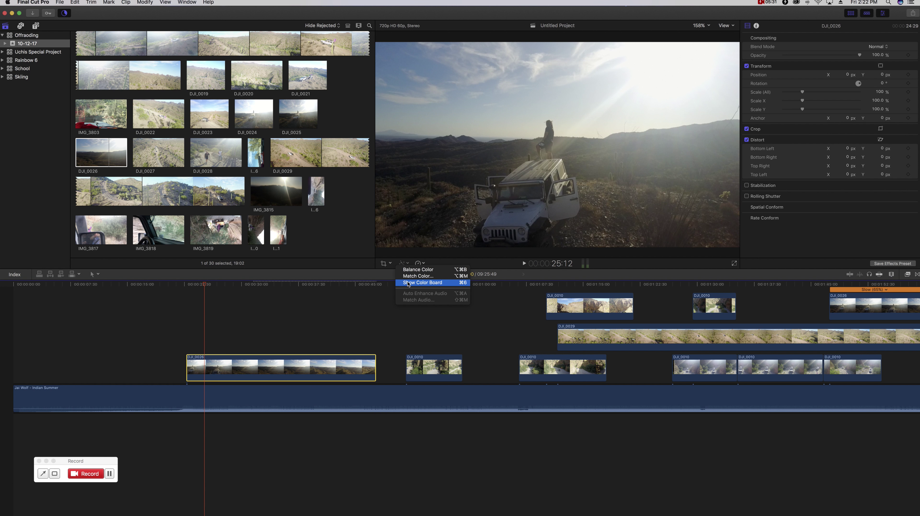
pyautogui.click(423, 282)
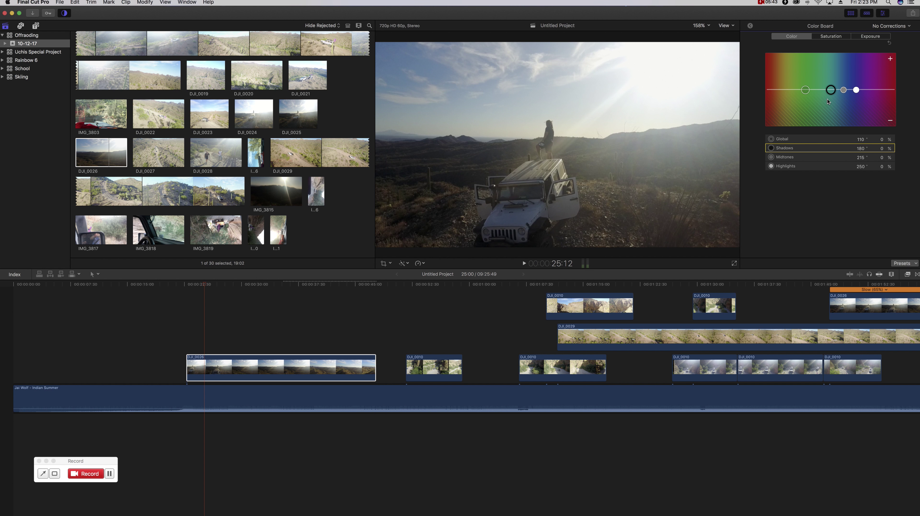
pyautogui.moveTo(857, 91); pyautogui.dragTo(781, 84)
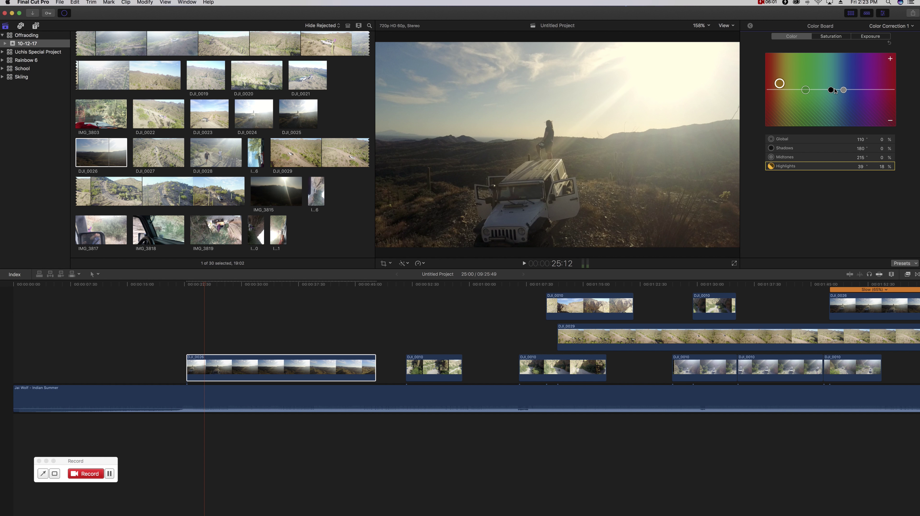
pyautogui.moveTo(832, 90)
pyautogui.mouseDown()
pyautogui.moveTo(848, 78)
pyautogui.moveTo(844, 89)
pyautogui.mouseUp()
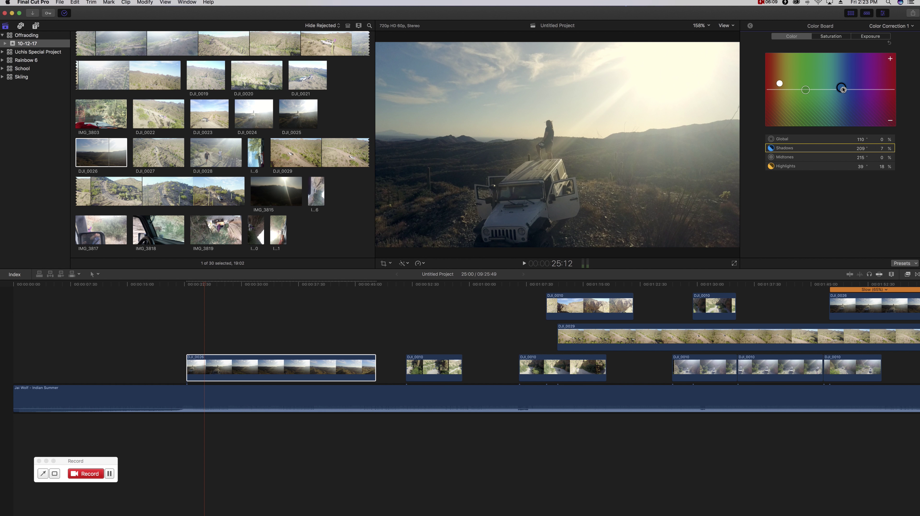
pyautogui.click(830, 36)
# Step: Push DJI_0026's Global saturation puck up to 26% in the Color Board
pyautogui.click(772, 90)
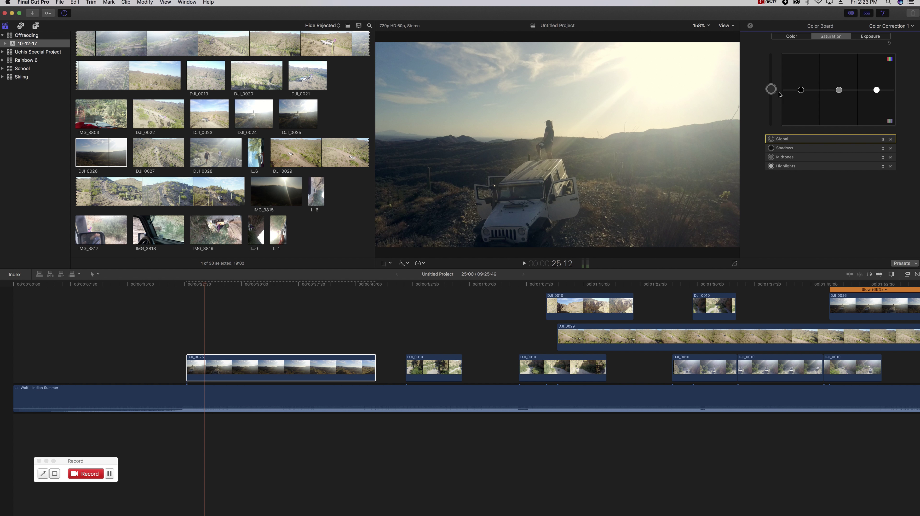
pyautogui.moveTo(771, 90)
pyautogui.mouseDown()
pyautogui.moveTo(772, 54)
pyautogui.moveTo(772, 81)
pyautogui.mouseUp()
pyautogui.click(865, 39)
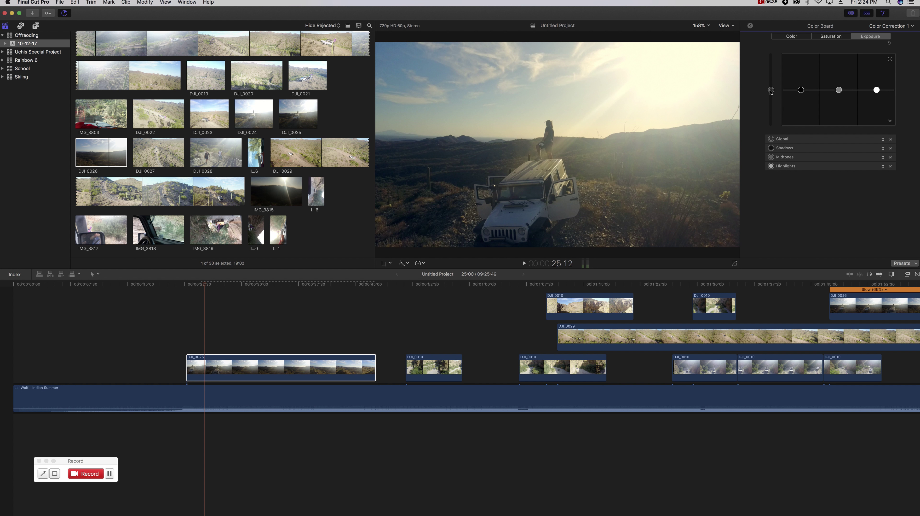
# Step: Set DJI_0026's exposure to highlights 4% and midtones 1% with shadows at 0%, then preview the grade
pyautogui.moveTo(772, 91)
pyautogui.mouseDown()
pyautogui.moveTo(772, 78)
pyautogui.moveTo(772, 92)
pyautogui.mouseUp()
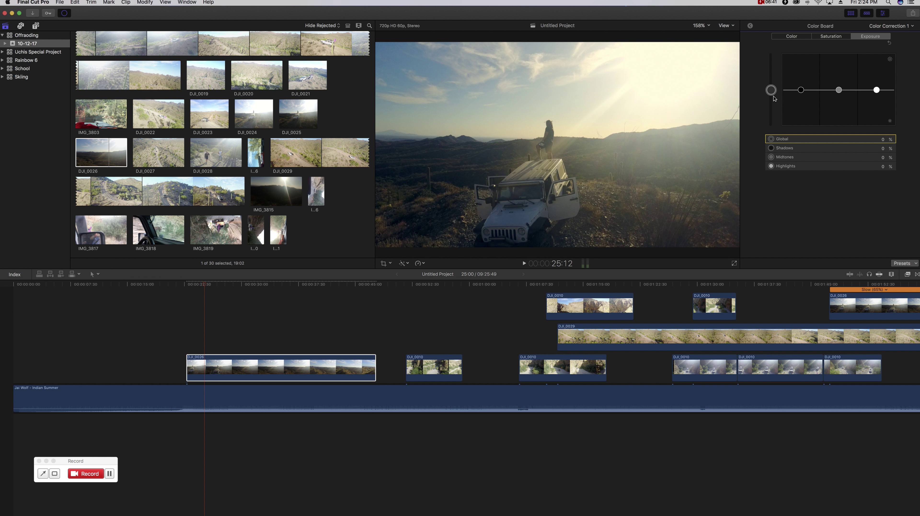
pyautogui.click(801, 90)
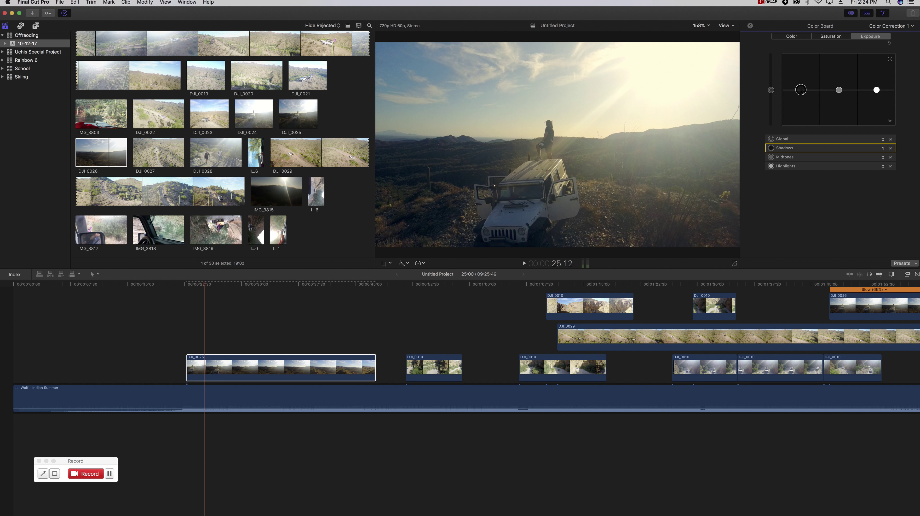
pyautogui.moveTo(801, 90); pyautogui.dragTo(801, 92)
pyautogui.moveTo(877, 90)
pyautogui.mouseDown()
pyautogui.moveTo(878, 110)
pyautogui.moveTo(875, 64)
pyautogui.moveTo(871, 91)
pyautogui.mouseUp()
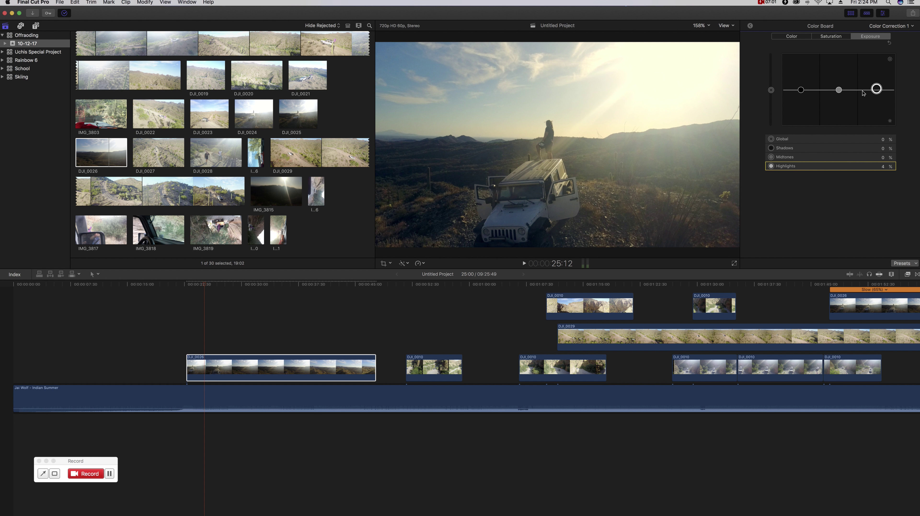
pyautogui.click(831, 37)
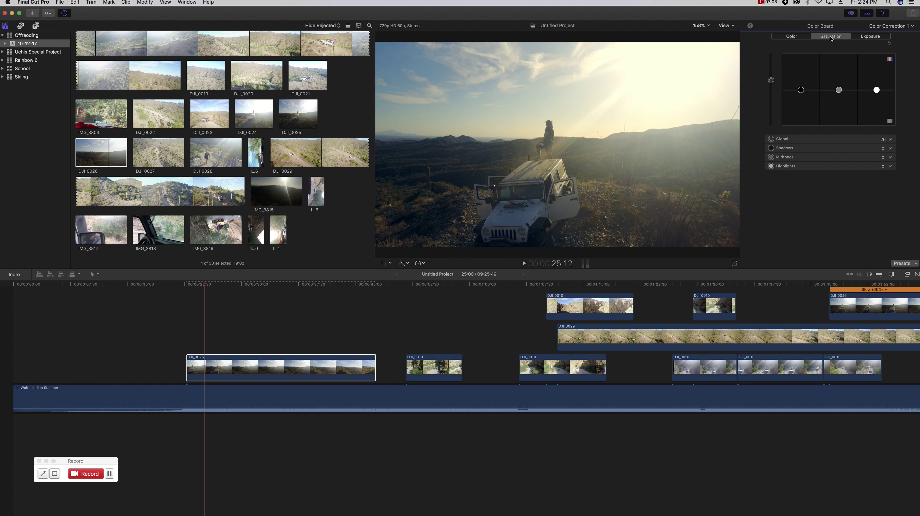
pyautogui.click(867, 36)
pyautogui.click(839, 90)
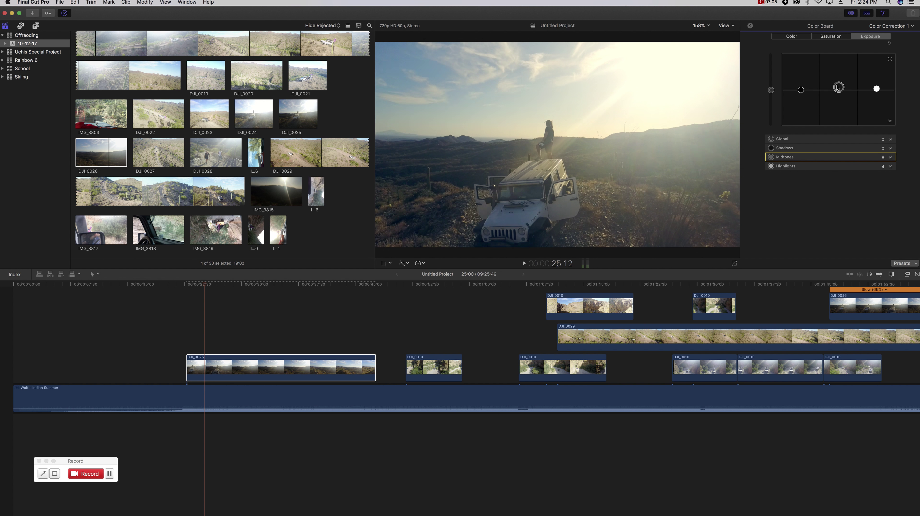
pyautogui.moveTo(839, 94); pyautogui.dragTo(839, 92)
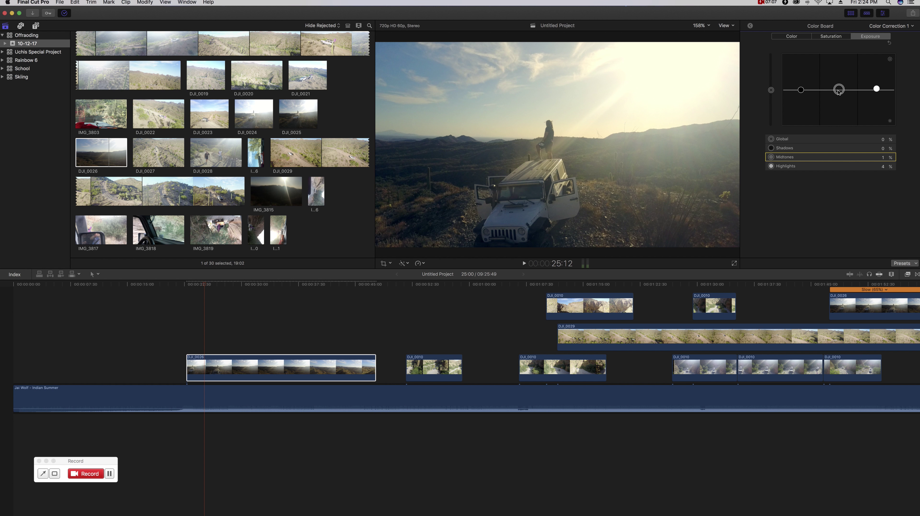
pyautogui.click(790, 36)
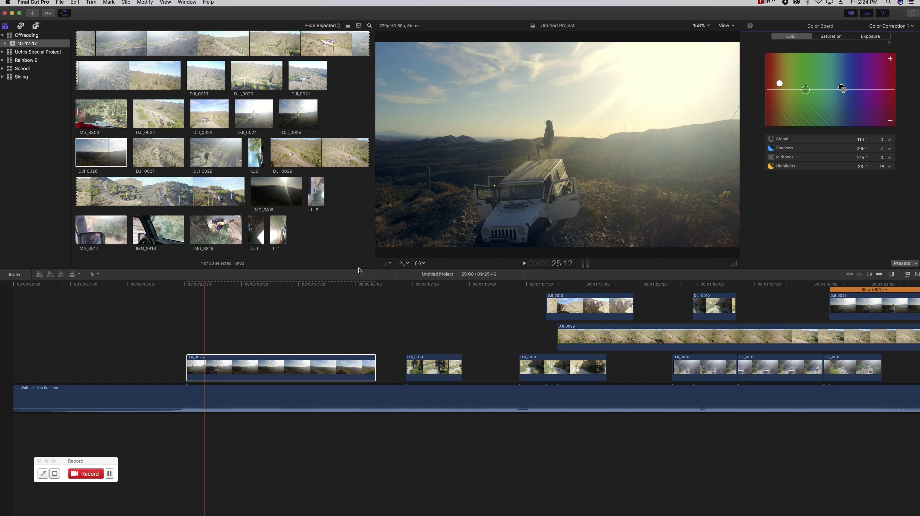
pyautogui.click(259, 309)
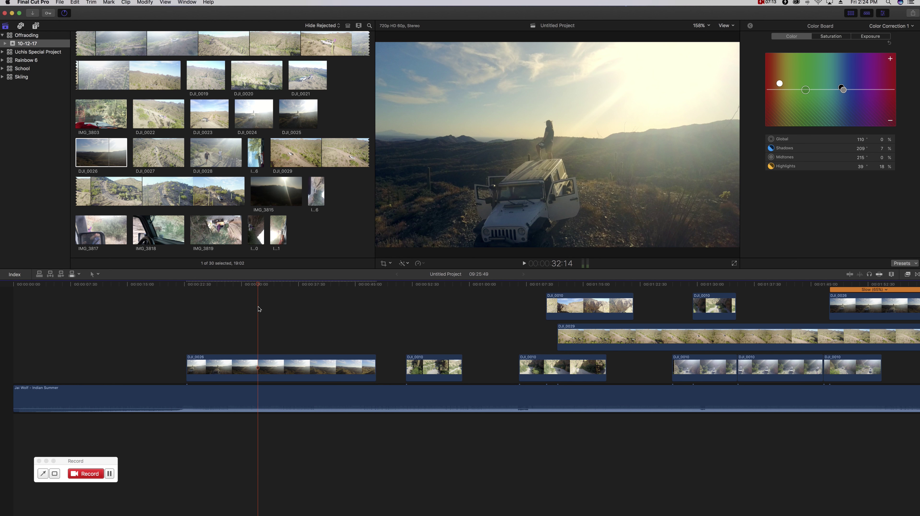
pyautogui.click(219, 316)
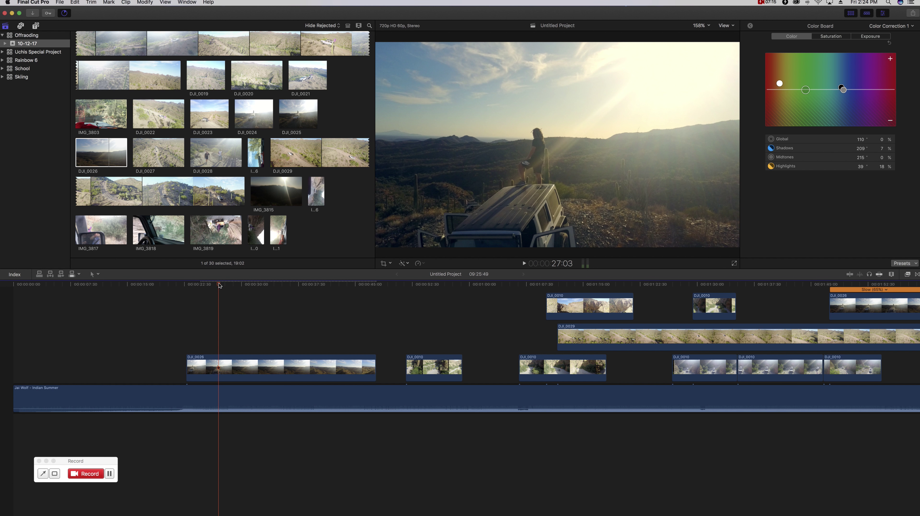
pyautogui.moveTo(220, 286); pyautogui.dragTo(186, 301)
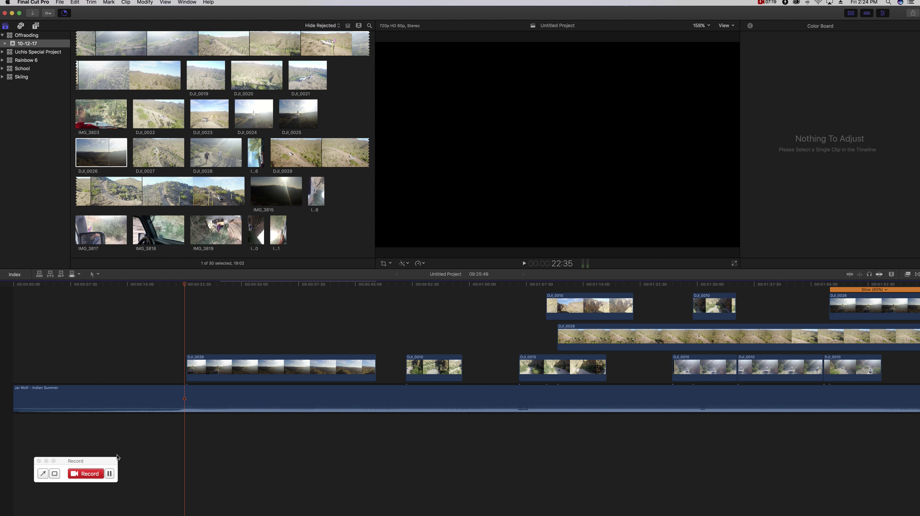
pyautogui.click(110, 474)
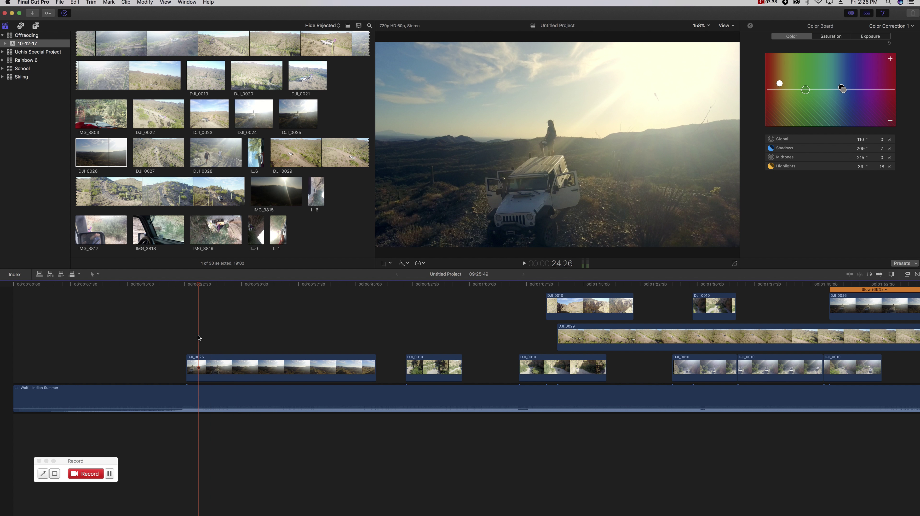
pyautogui.click(219, 363)
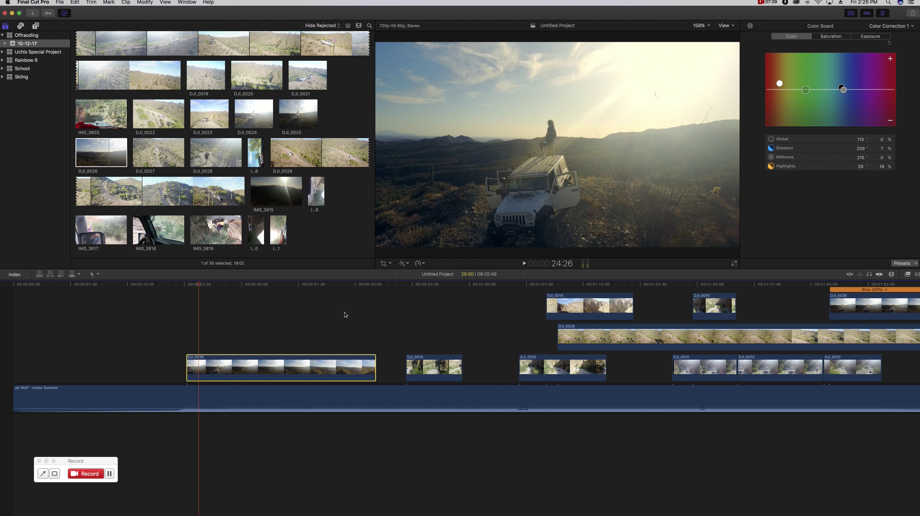
# Step: Lower DJI_0026's global and shadow exposure to -3% in the Color Board
pyautogui.click(406, 264)
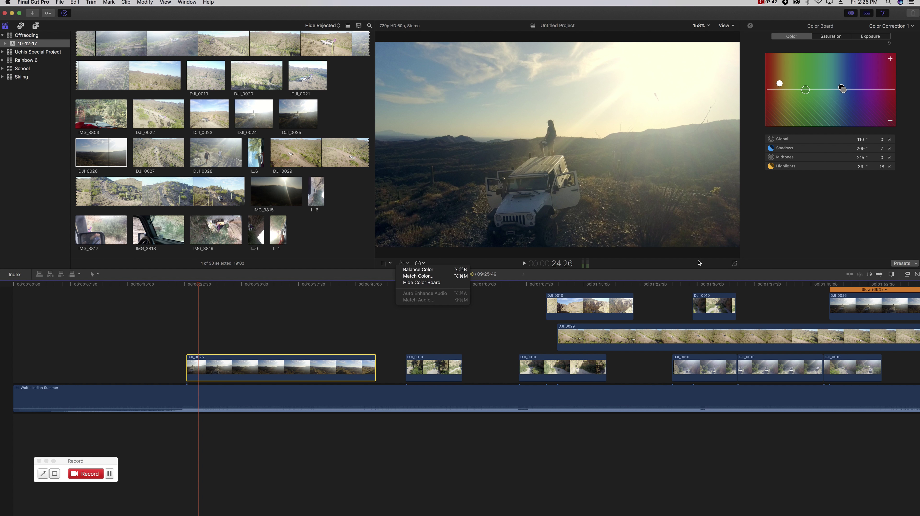
pyautogui.click(827, 217)
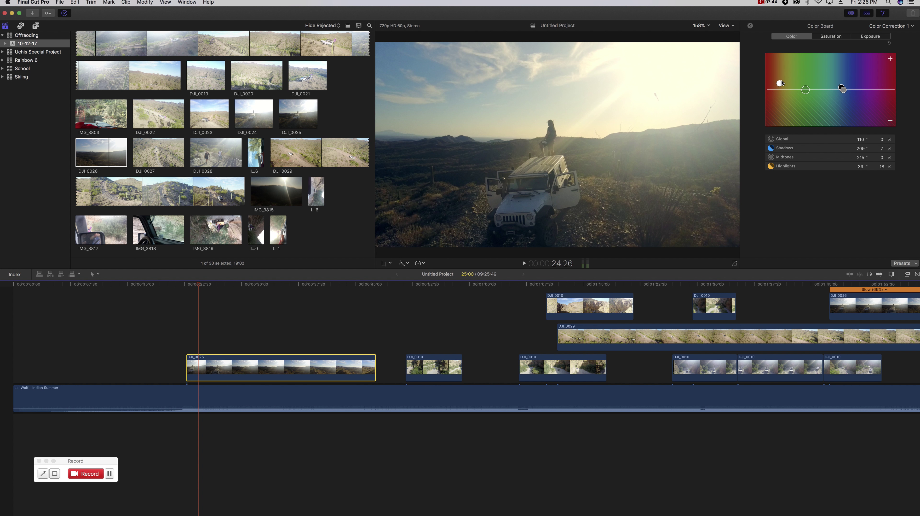
pyautogui.click(839, 39)
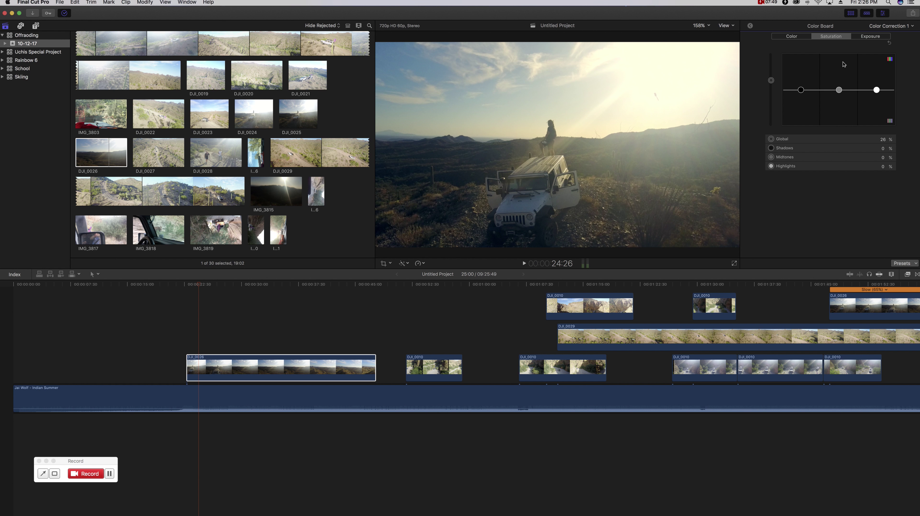
pyautogui.click(869, 40)
pyautogui.moveTo(771, 90); pyautogui.dragTo(772, 91)
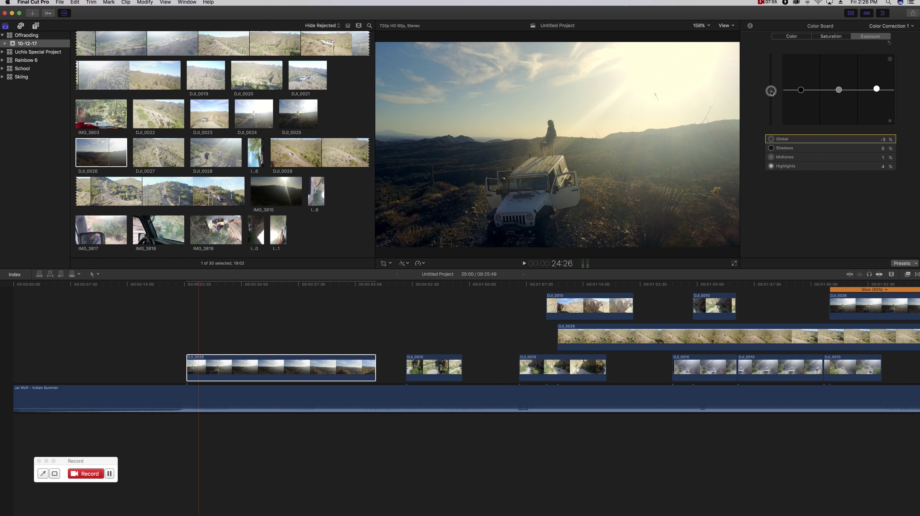
pyautogui.click(800, 38)
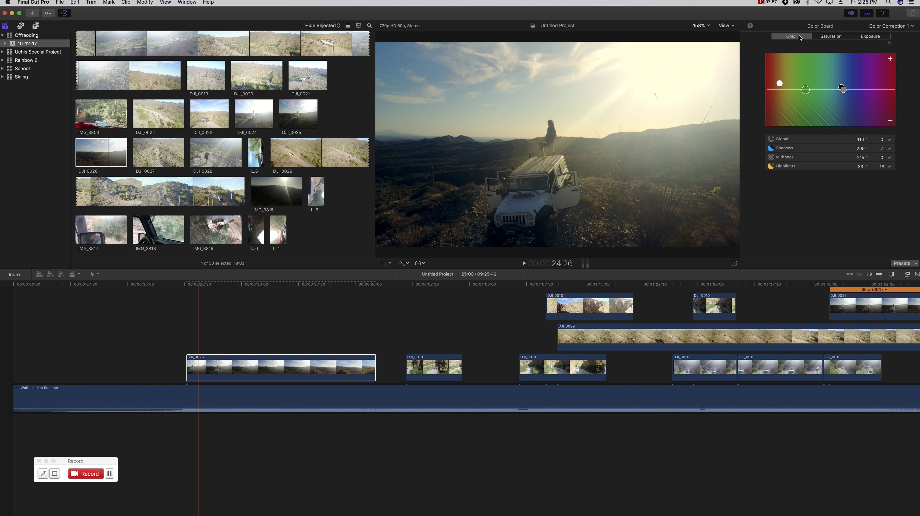
pyautogui.click(831, 36)
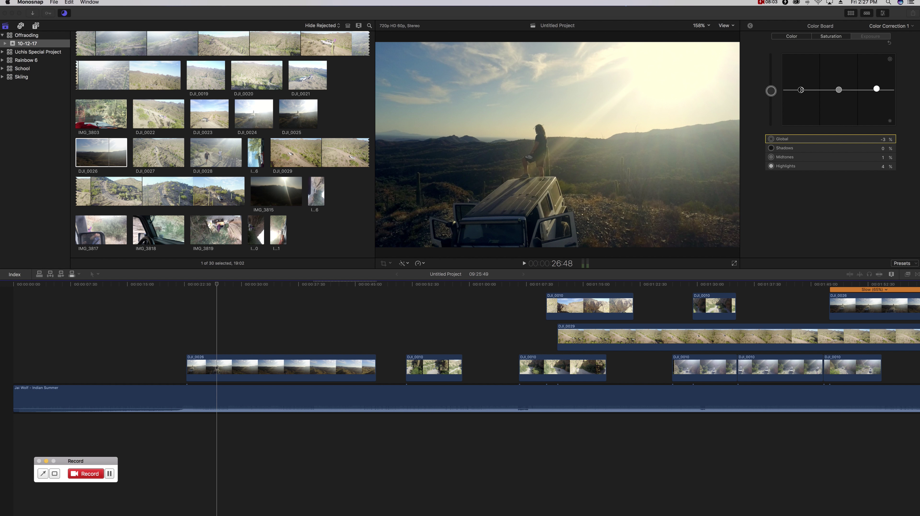
pyautogui.moveTo(801, 90); pyautogui.dragTo(802, 93)
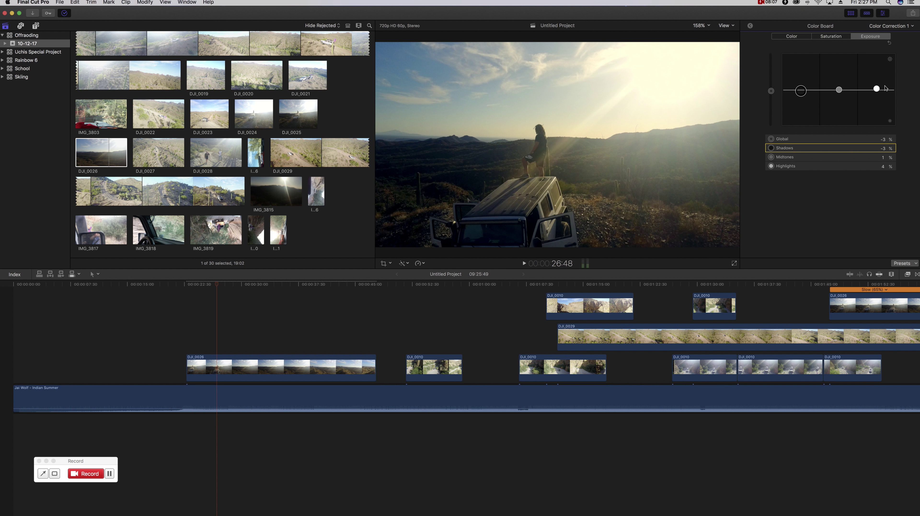
# Step: Nudge the midtones tint and pull it back toward neutral, review the tabs, then deselect the clip
pyautogui.click(877, 89)
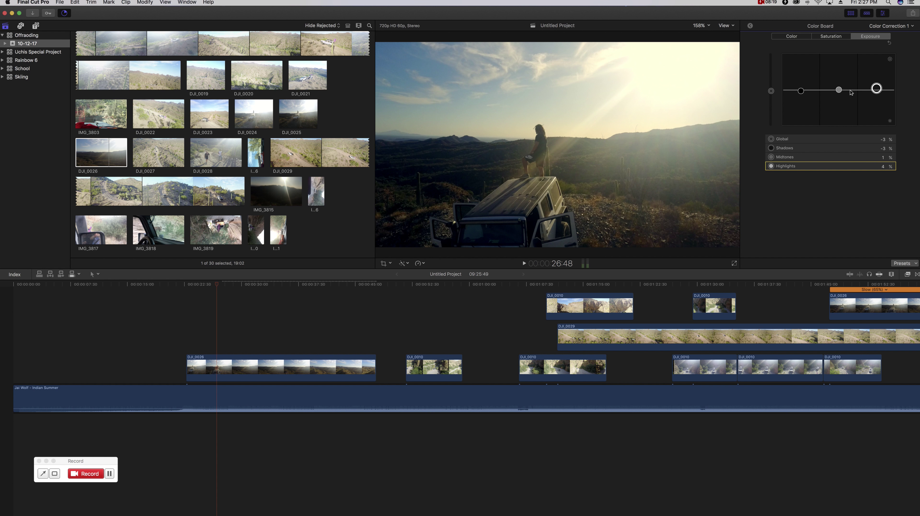
pyautogui.click(801, 37)
pyautogui.click(844, 91)
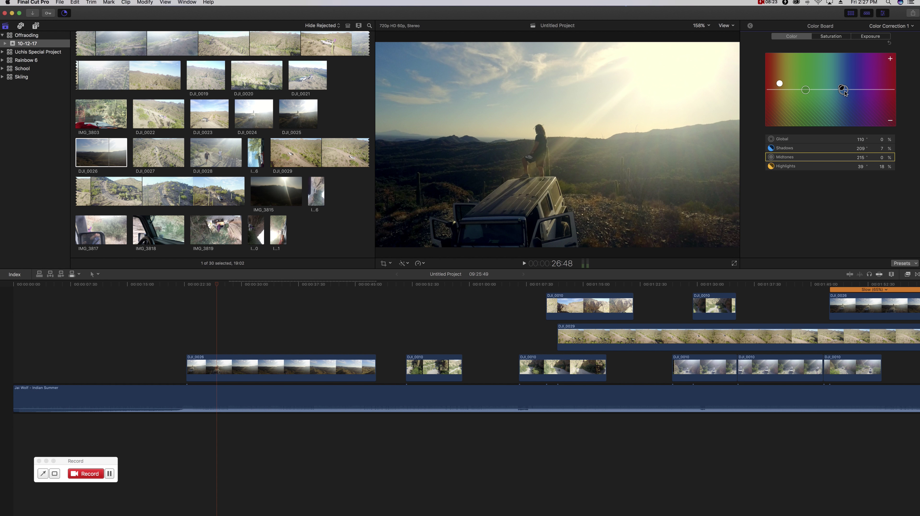
pyautogui.moveTo(846, 93); pyautogui.dragTo(845, 92)
pyautogui.moveTo(844, 92); pyautogui.dragTo(842, 93)
pyautogui.click(836, 39)
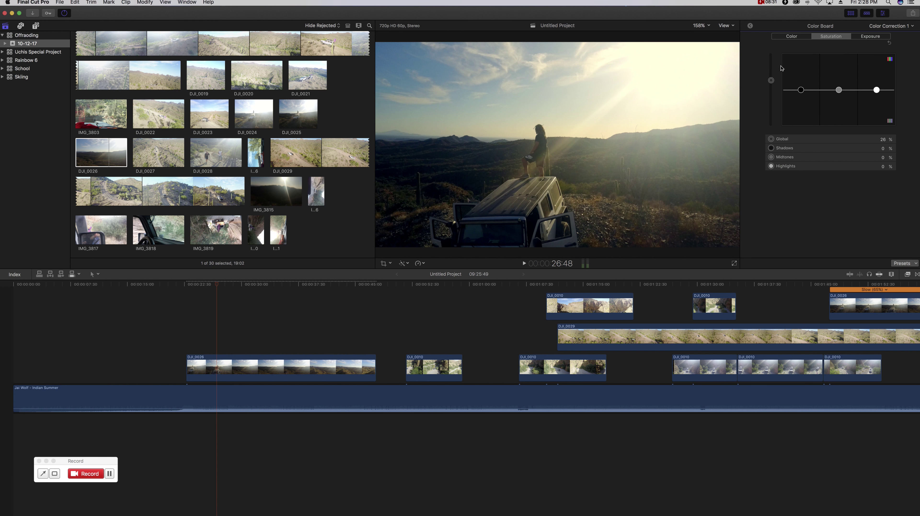
pyautogui.click(877, 38)
pyautogui.click(837, 39)
pyautogui.click(183, 344)
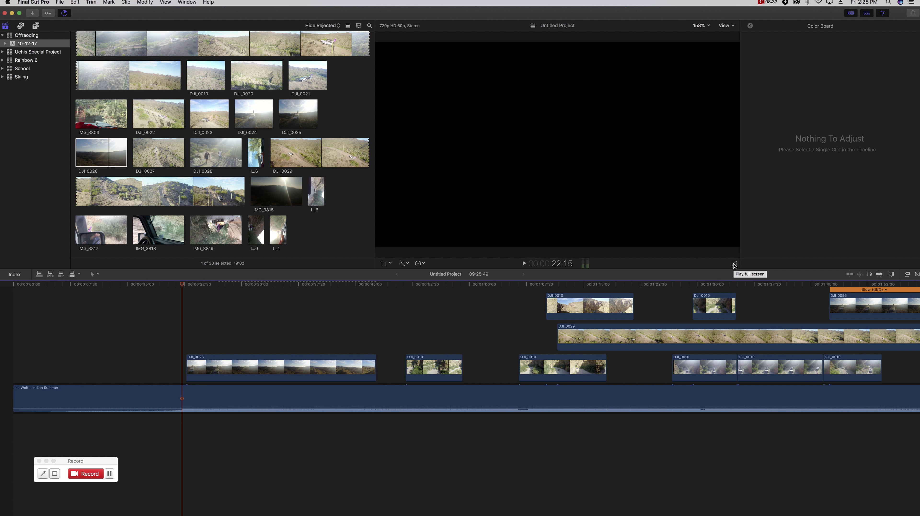
pyautogui.click(110, 476)
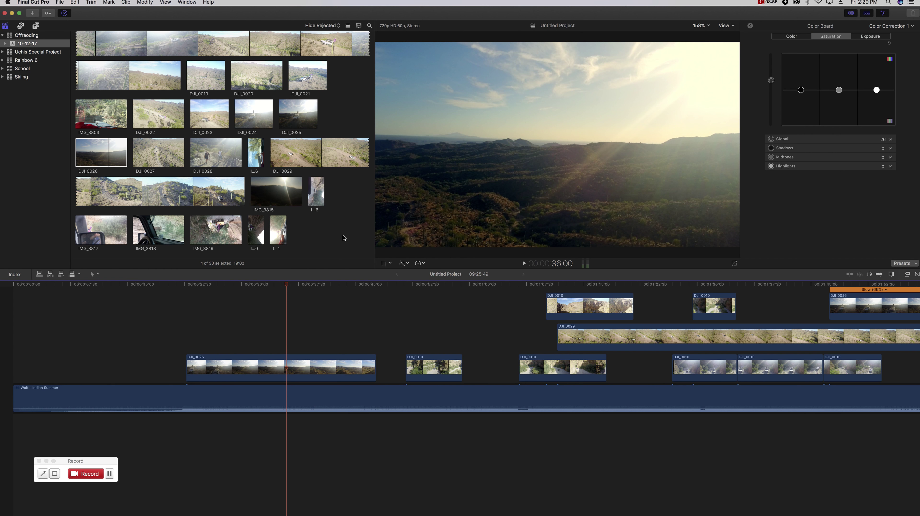
# Step: Park the playhead at 23:06, the first frame of the DJI_0026 Jeep ridge clip
pyautogui.click(184, 285)
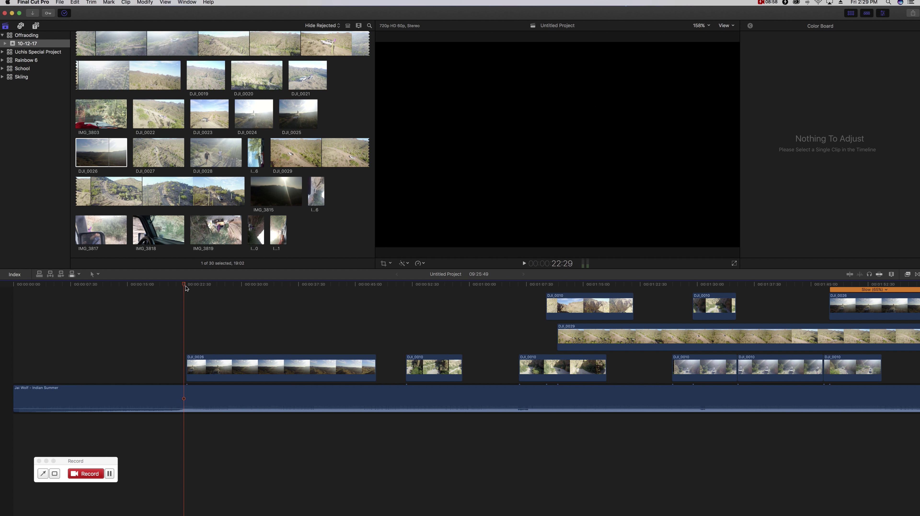
pyautogui.click(190, 285)
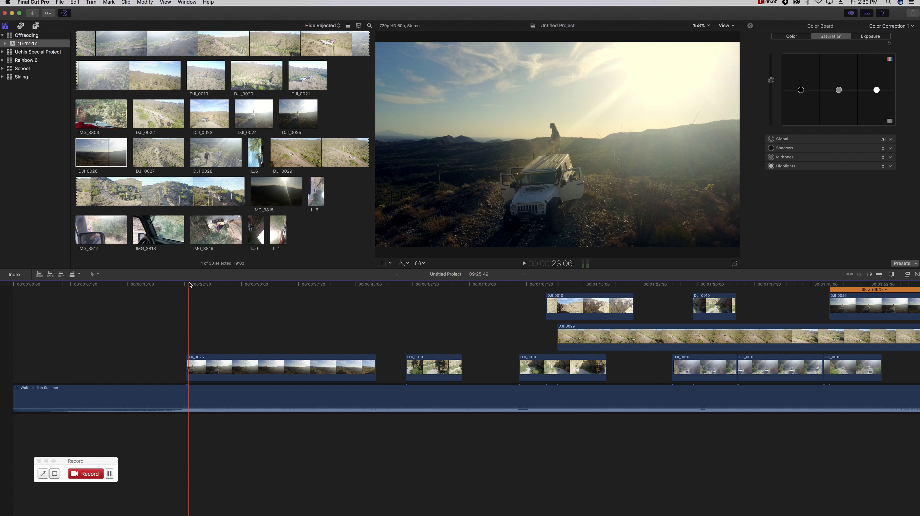
# Step: Select DJI_0026, choose Crop from the Transform pop-up, and begin dragging the top crop edge
pyautogui.click(391, 264)
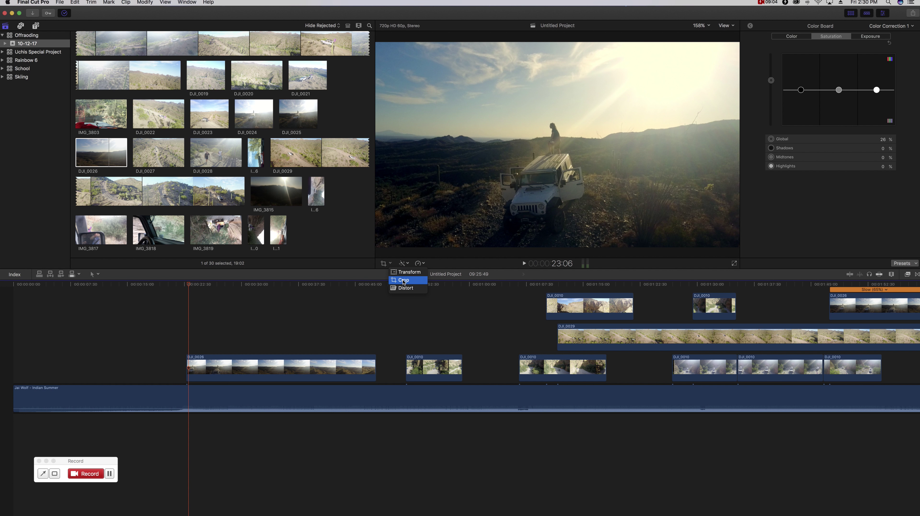
pyautogui.click(188, 285)
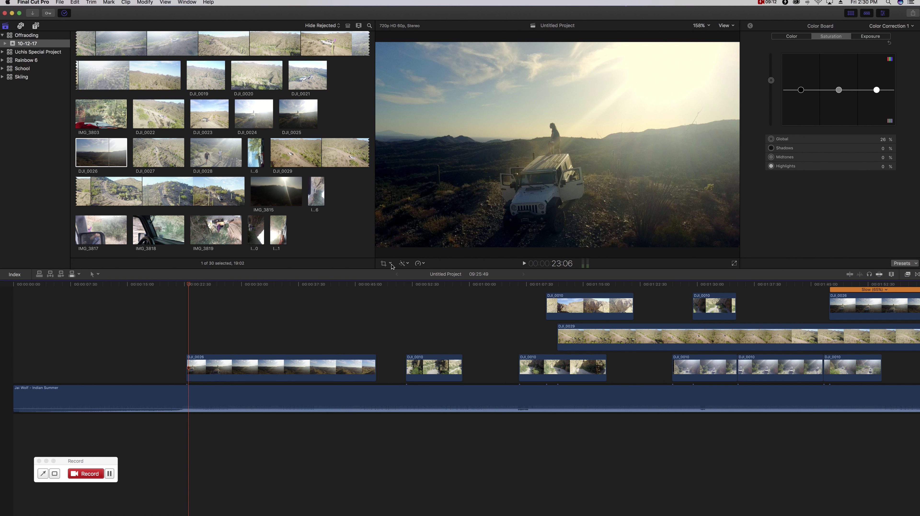
pyautogui.click(214, 358)
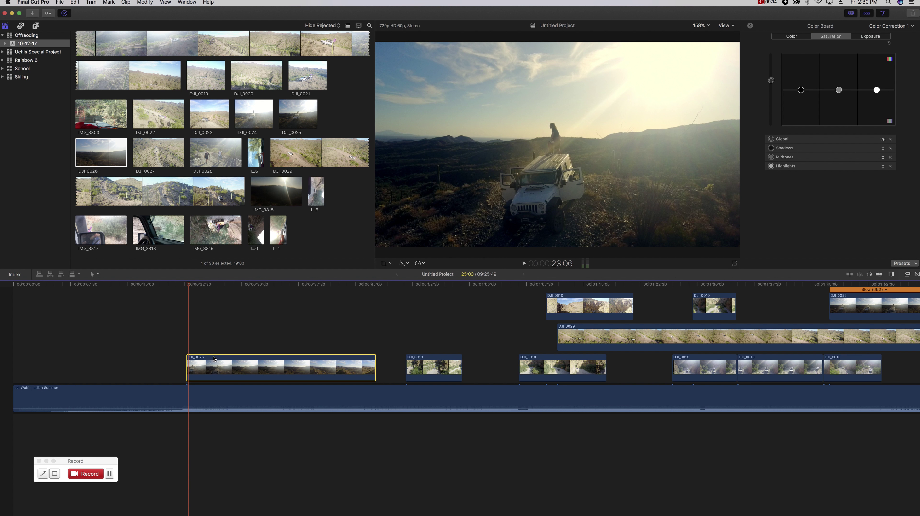
pyautogui.click(391, 263)
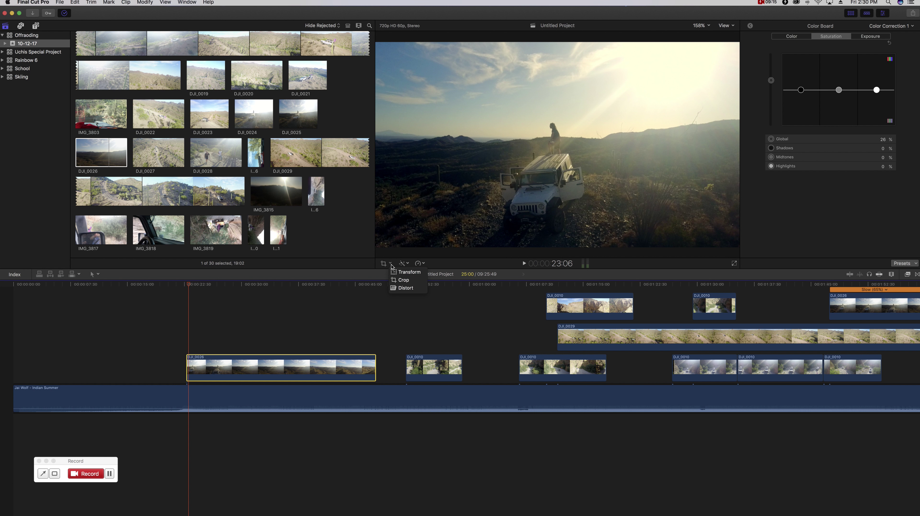
pyautogui.click(403, 280)
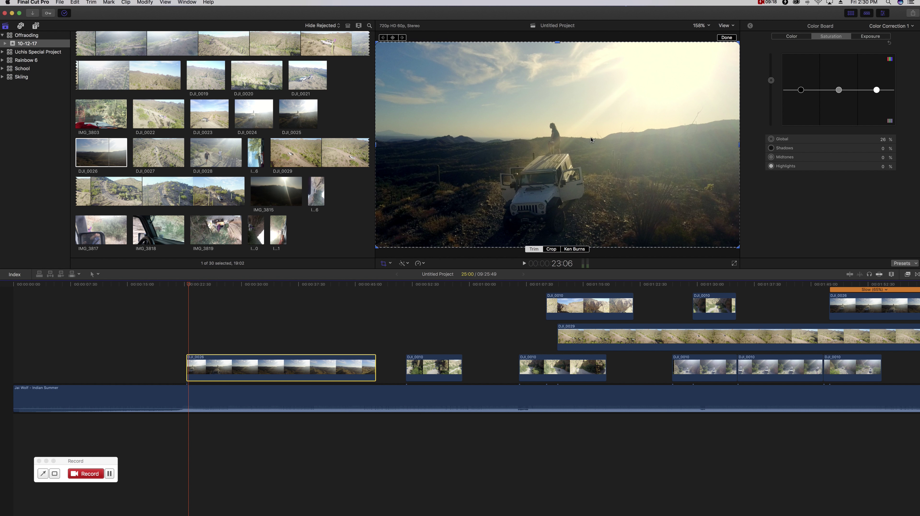
pyautogui.moveTo(557, 42); pyautogui.dragTo(559, 60)
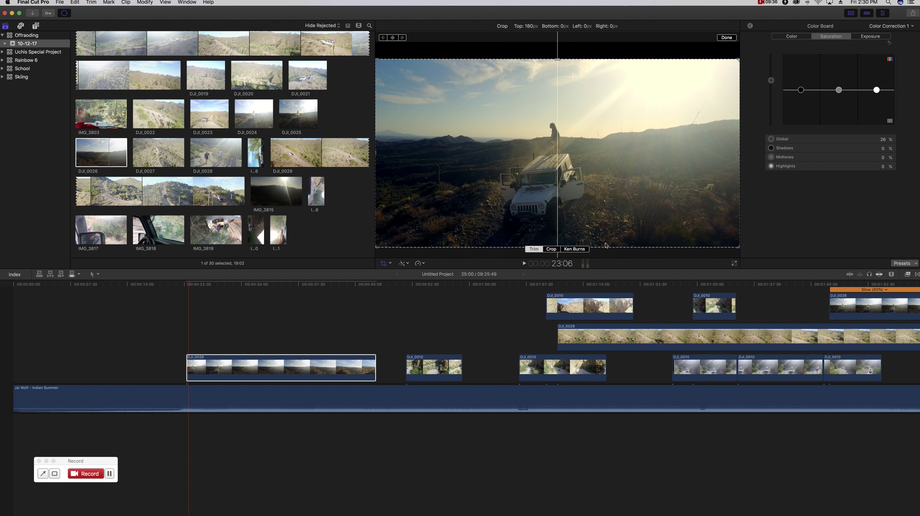
# Step: Adjust the crop frame so the bottom edge trims about 180 px
pyautogui.moveTo(518, 249); pyautogui.dragTo(559, 241)
pyautogui.moveTo(578, 175); pyautogui.dragTo(578, 178)
pyautogui.moveTo(560, 240); pyautogui.dragTo(557, 236)
pyautogui.moveTo(573, 195); pyautogui.dragTo(572, 198)
pyautogui.moveTo(558, 237); pyautogui.dragTo(558, 232)
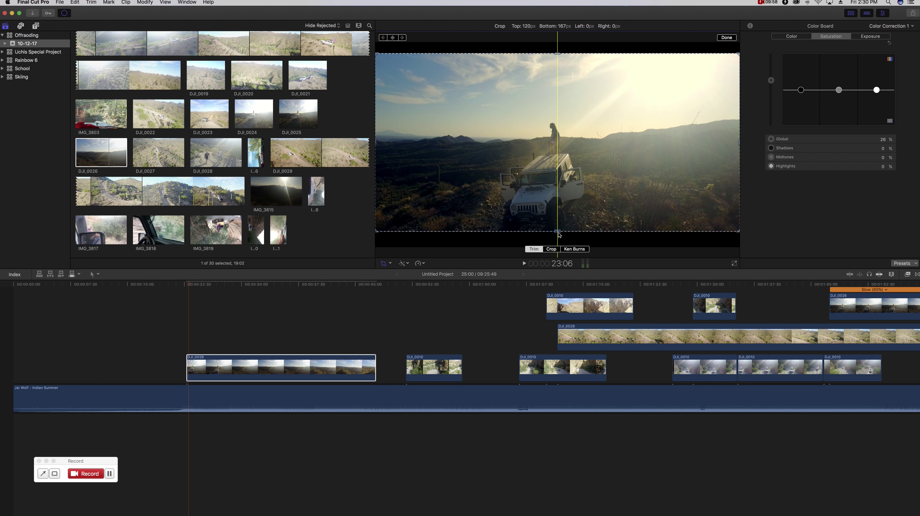
pyautogui.moveTo(559, 234); pyautogui.dragTo(560, 232)
# Step: Set the top crop to about 181 px and apply the crop with Done
pyautogui.moveTo(557, 56); pyautogui.dragTo(557, 60)
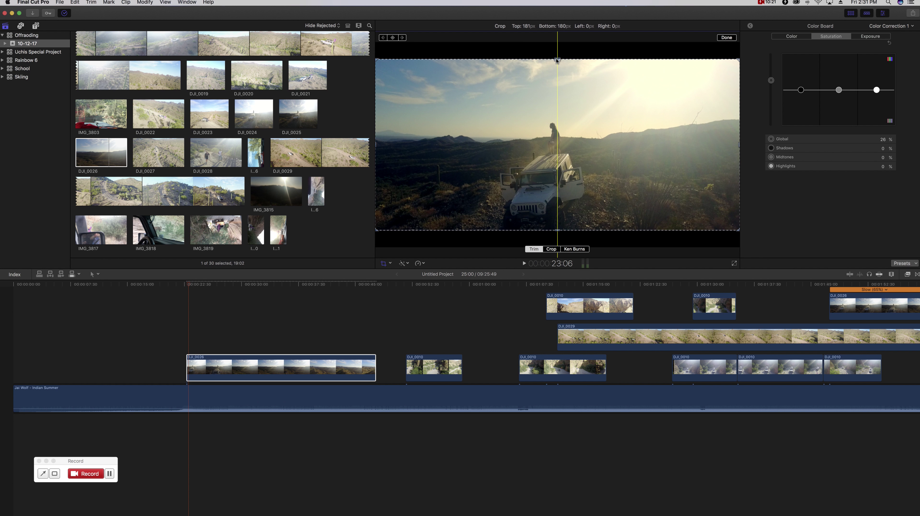
pyautogui.moveTo(558, 60); pyautogui.dragTo(558, 61)
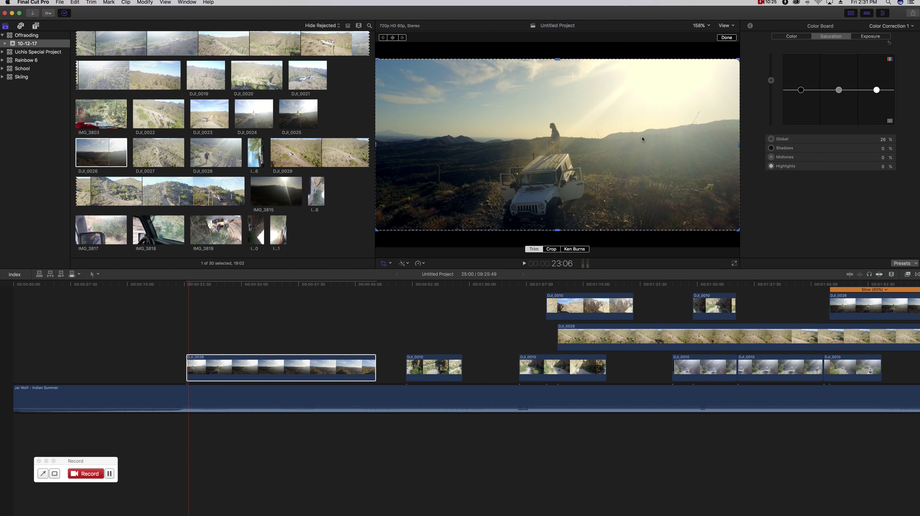
pyautogui.click(727, 37)
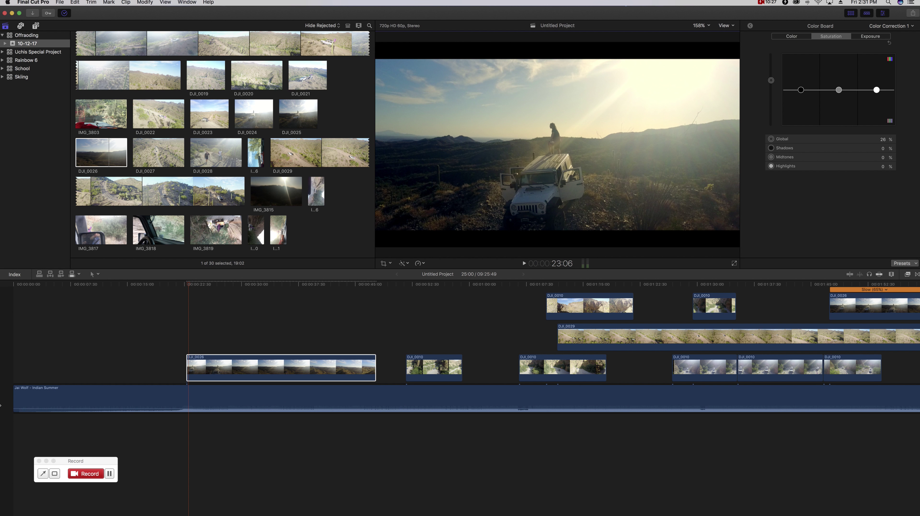
pyautogui.click(181, 346)
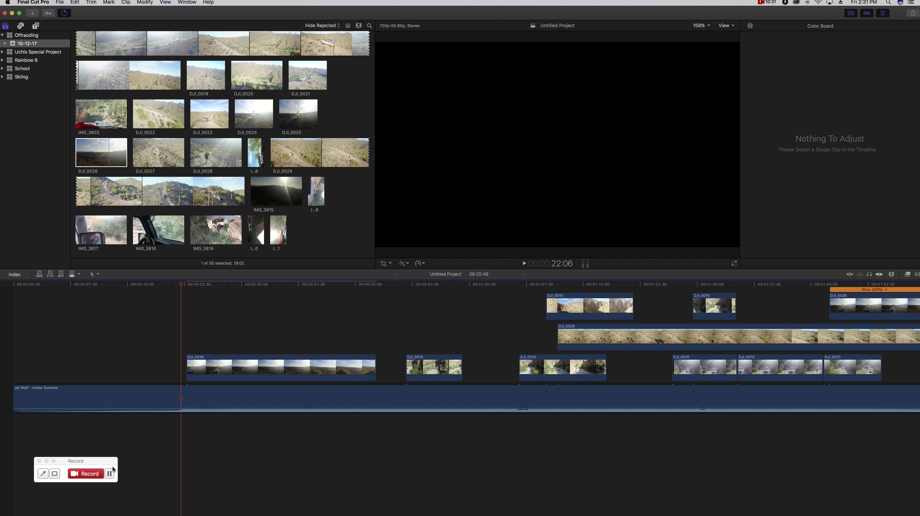
pyautogui.click(109, 473)
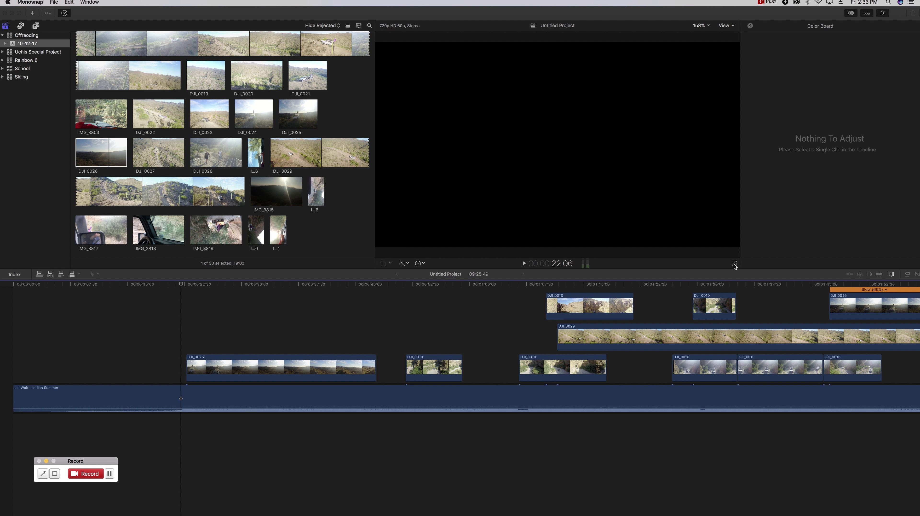
pyautogui.click(734, 264)
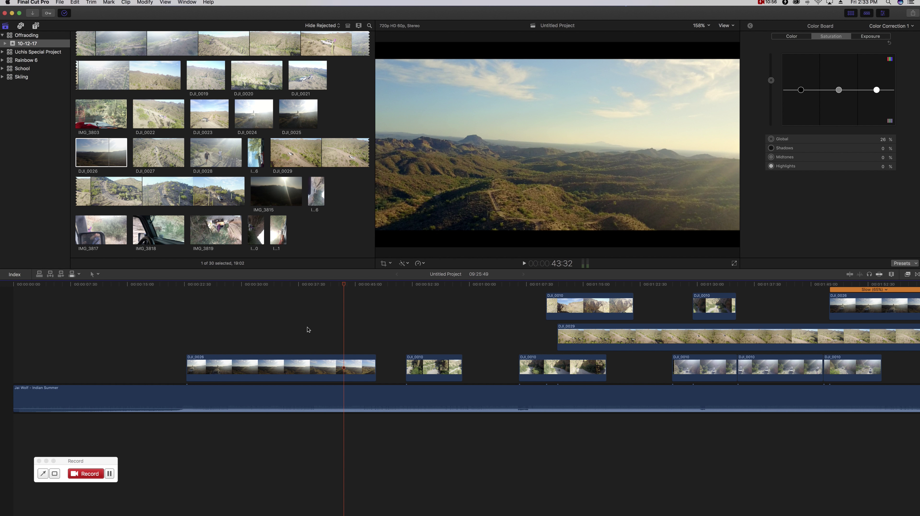
pyautogui.click(225, 325)
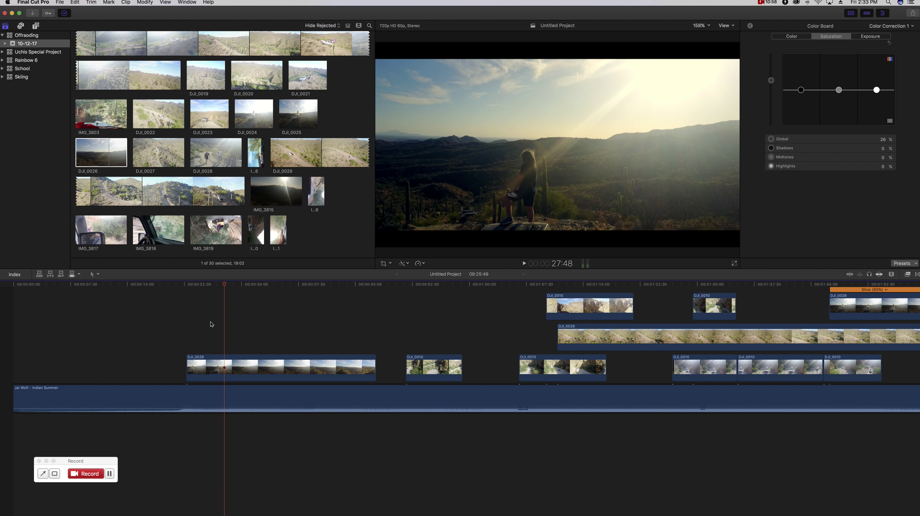